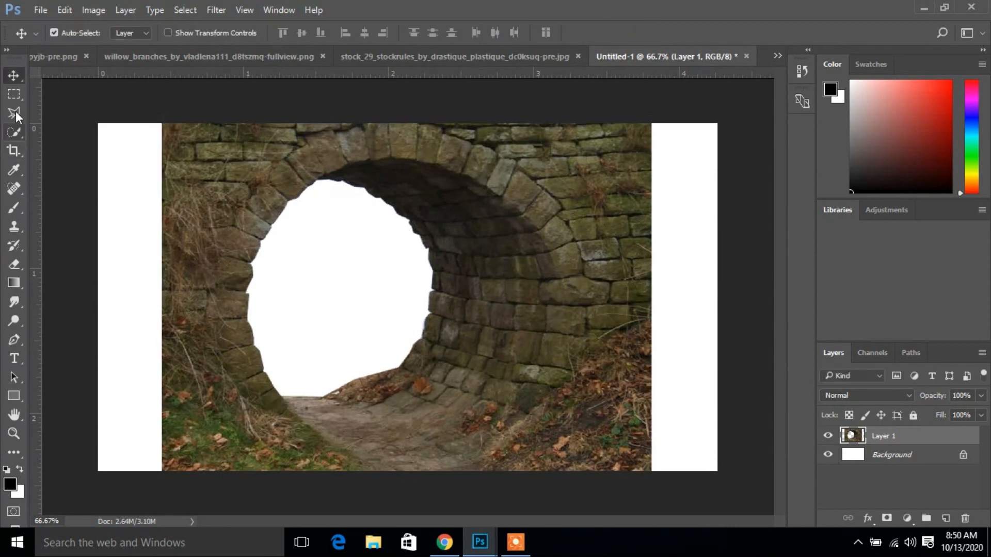
- Fill the blank strip beside the arch's grassy side with Content-Aware fill, overlapping the photo edge slightly, and deselect it
{"action": "left_click", "coordinate": [13, 95]}
{"action": "left_click_drag", "start_coordinate": [98, 123], "coordinate": [169, 481]}
{"action": "left_click", "coordinate": [55, 10]}
{"action": "left_click", "coordinate": [119, 227]}
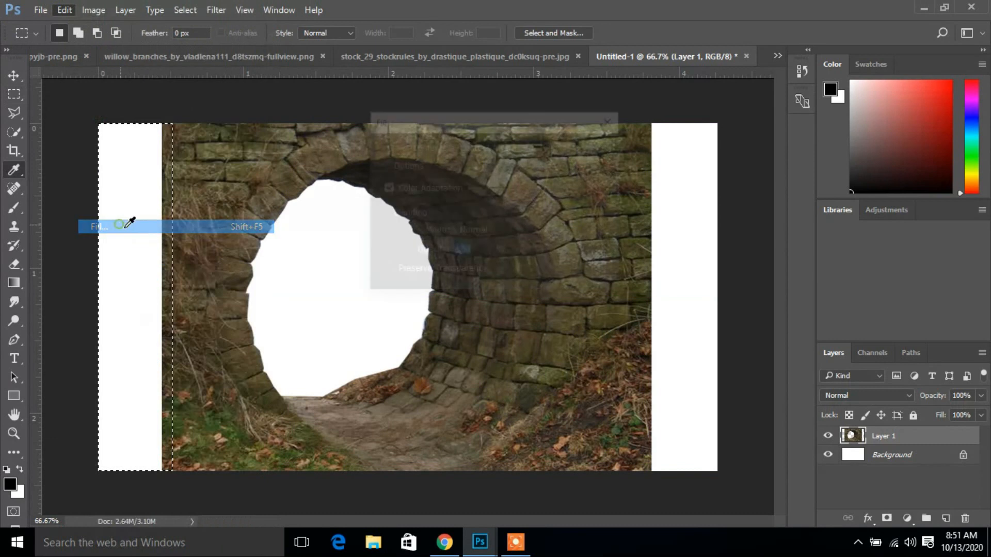
{"action": "left_click", "coordinate": [595, 146]}
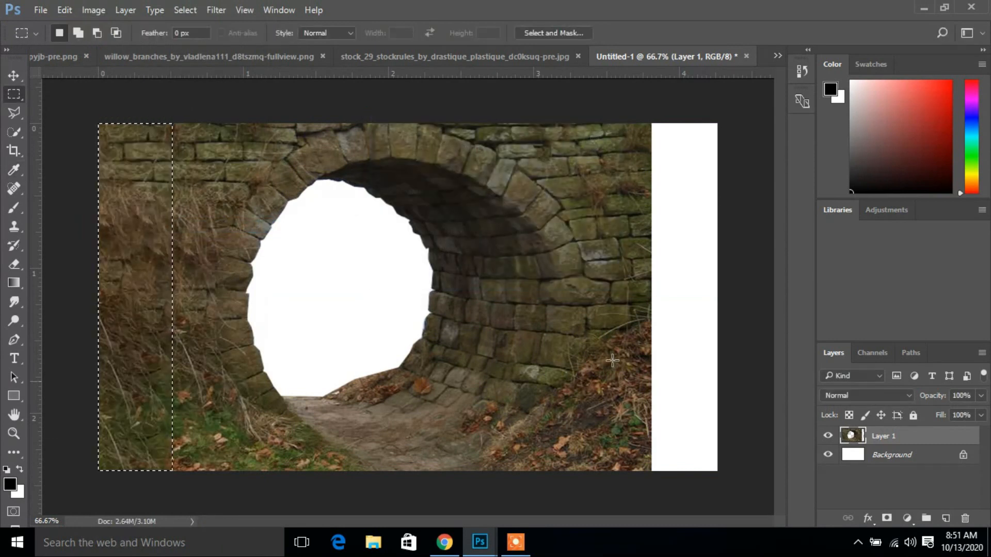
{"action": "key", "text": "ctrl+d"}
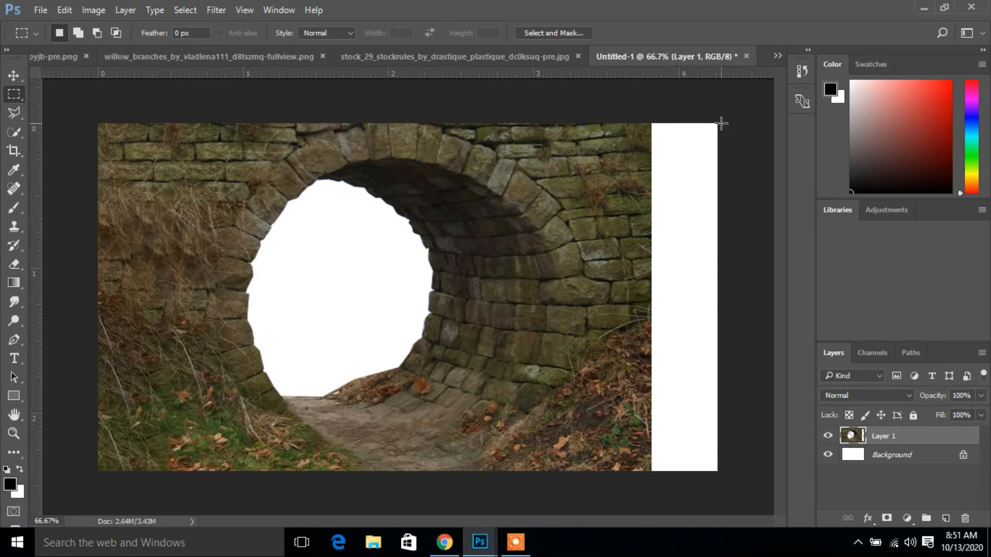
- Fill the blank strip beside the arch's leaf-covered slope using Content-Aware fill at 100% opacity, and clear the selection
{"action": "left_click_drag", "start_coordinate": [717, 122], "coordinate": [643, 485]}
{"action": "left_click", "coordinate": [64, 10]}
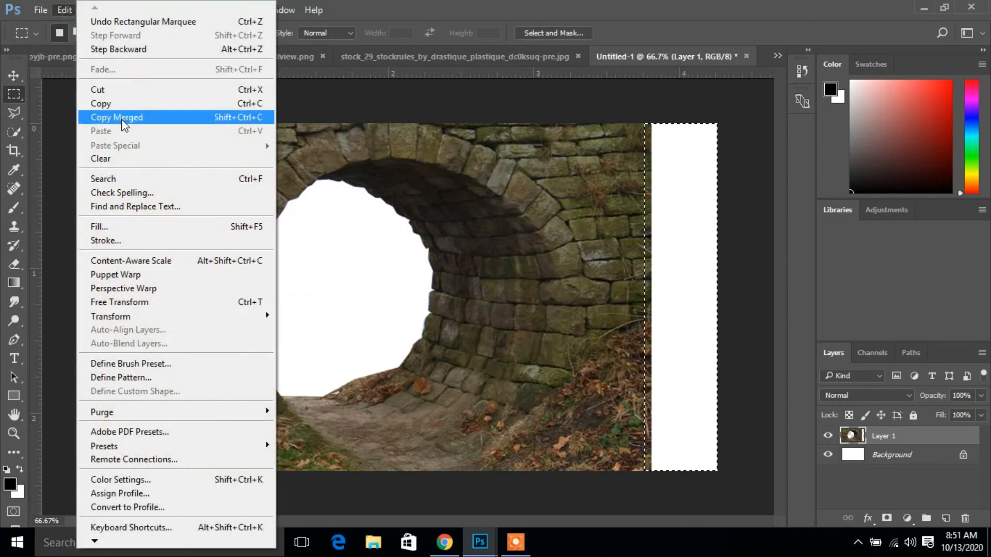
{"action": "left_click", "coordinate": [126, 226]}
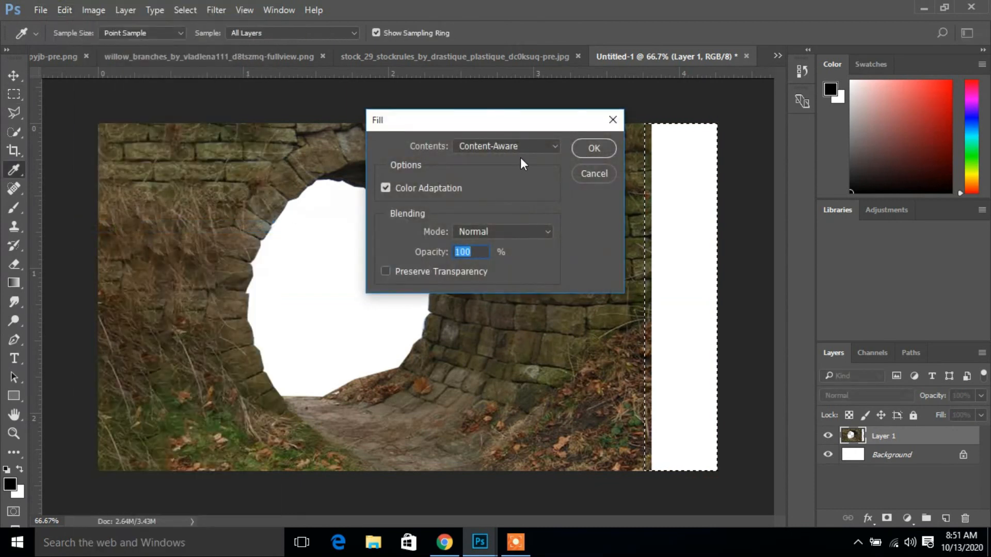
{"action": "left_click", "coordinate": [594, 148]}
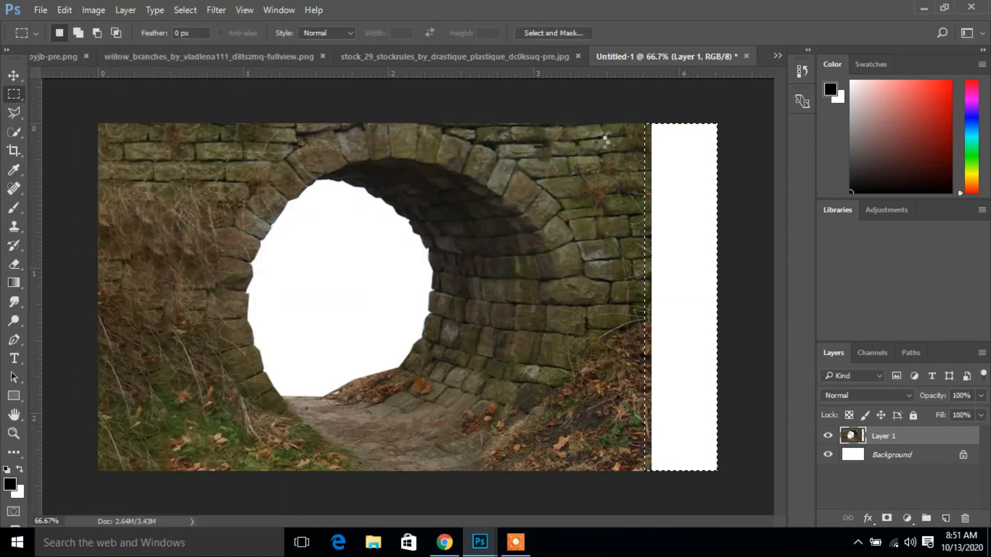
{"action": "key", "text": "ctrl+d"}
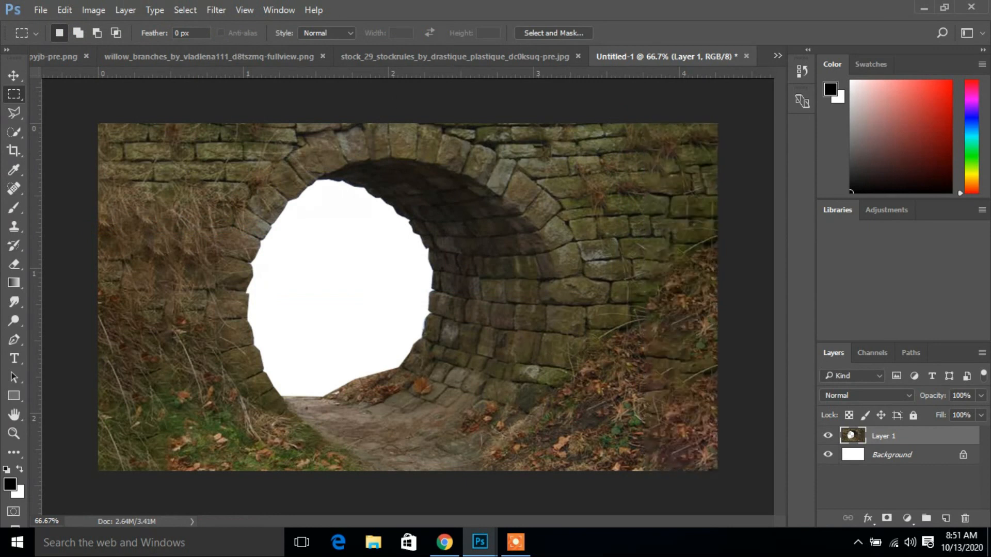
- Copy the autumn_mist forest photo into the Untitled-1 composition as a new layer
{"action": "left_click", "coordinate": [14, 75]}
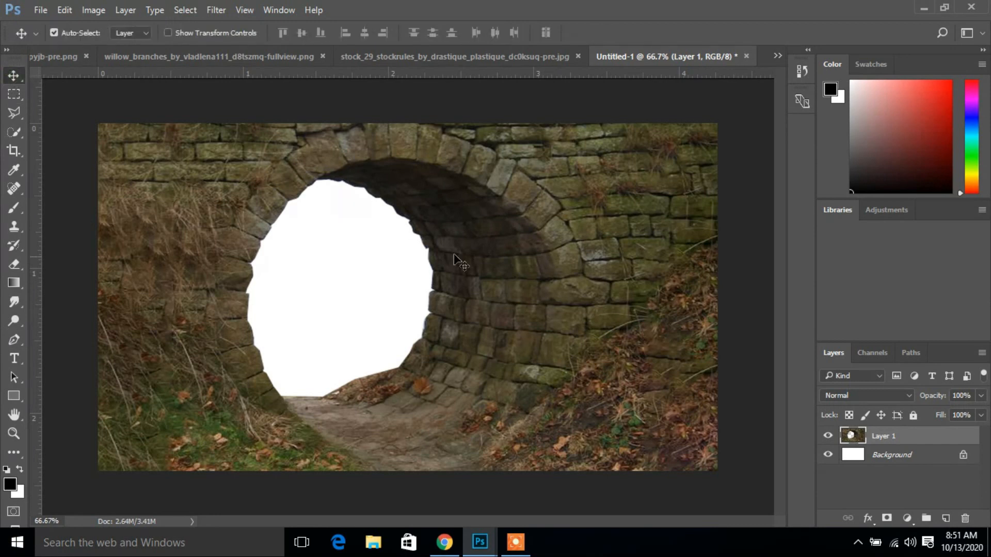
{"action": "left_click", "coordinate": [436, 51]}
{"action": "left_click", "coordinate": [777, 55]}
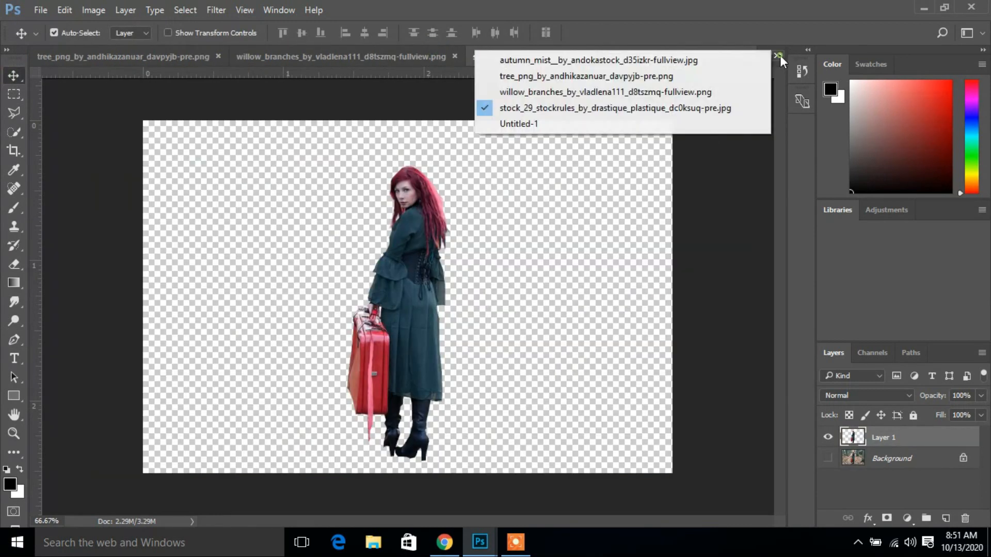
{"action": "left_click", "coordinate": [612, 60]}
{"action": "left_click_drag", "start_coordinate": [200, 54], "coordinate": [392, 85]}
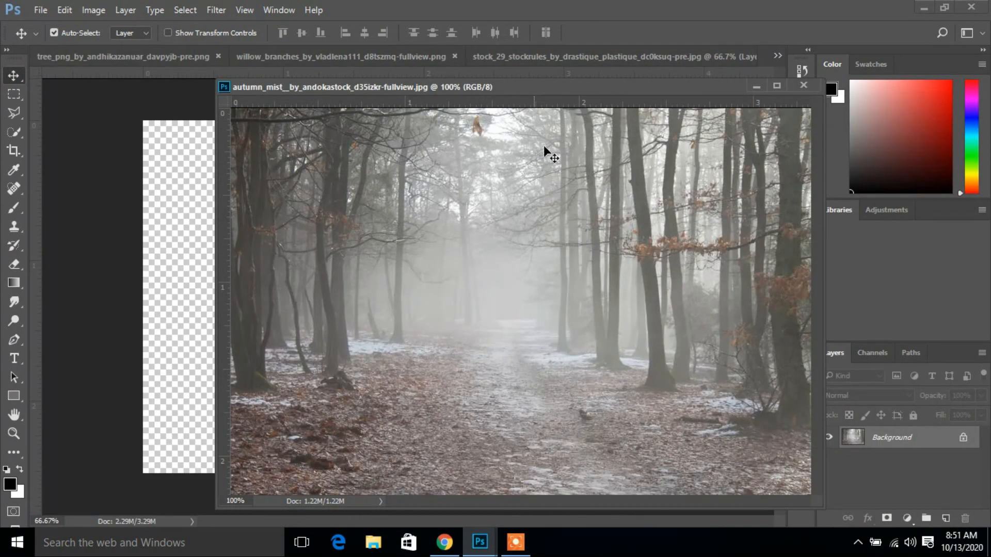
{"action": "left_click", "coordinate": [781, 54]}
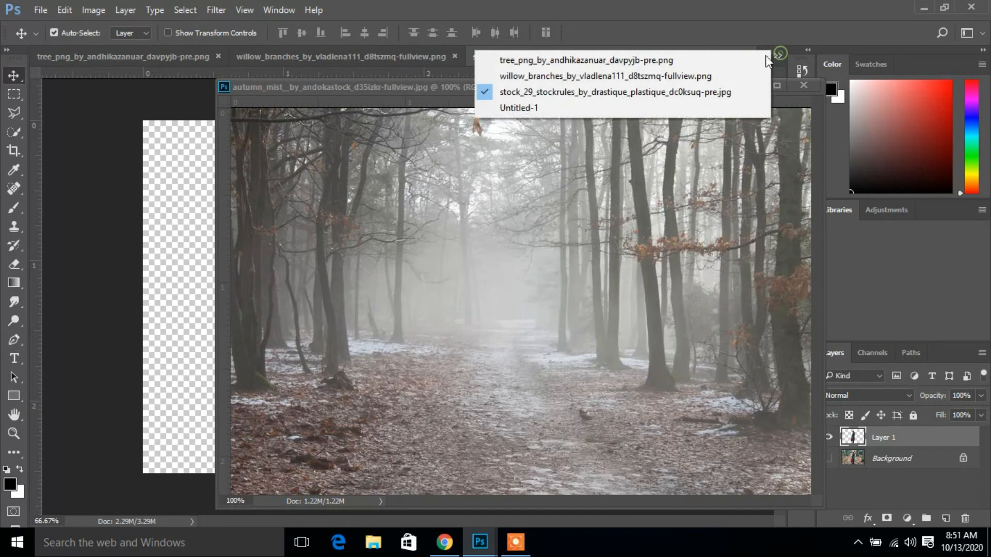
{"action": "left_click", "coordinate": [652, 107]}
{"action": "left_click_drag", "start_coordinate": [619, 83], "coordinate": [742, 87]}
{"action": "left_click_drag", "start_coordinate": [701, 184], "coordinate": [293, 279]}
{"action": "left_click", "coordinate": [877, 87]}
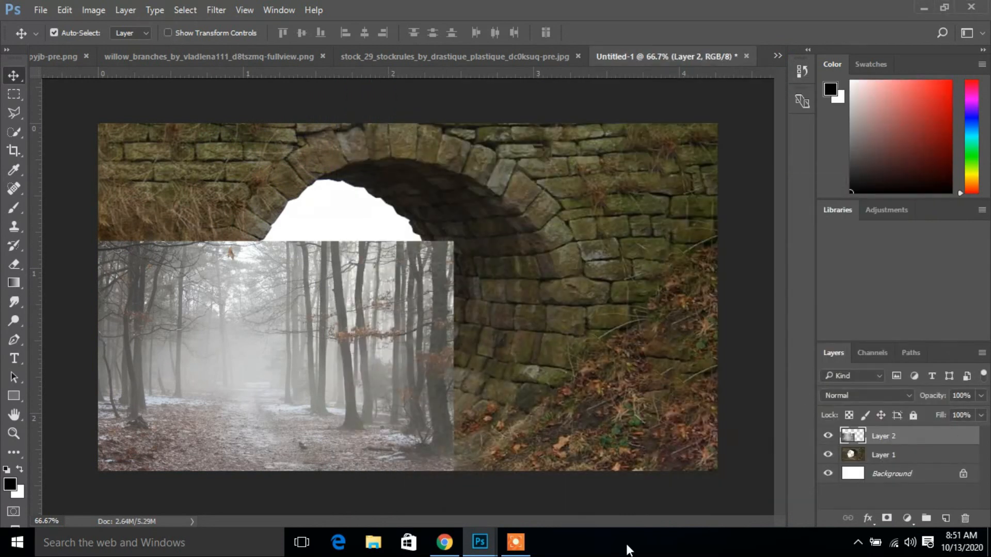
- Place the forest layer beneath Layer 1 and scale it to about 133% so it fills the arch opening
{"action": "left_click_drag", "start_coordinate": [933, 439], "coordinate": [930, 464]}
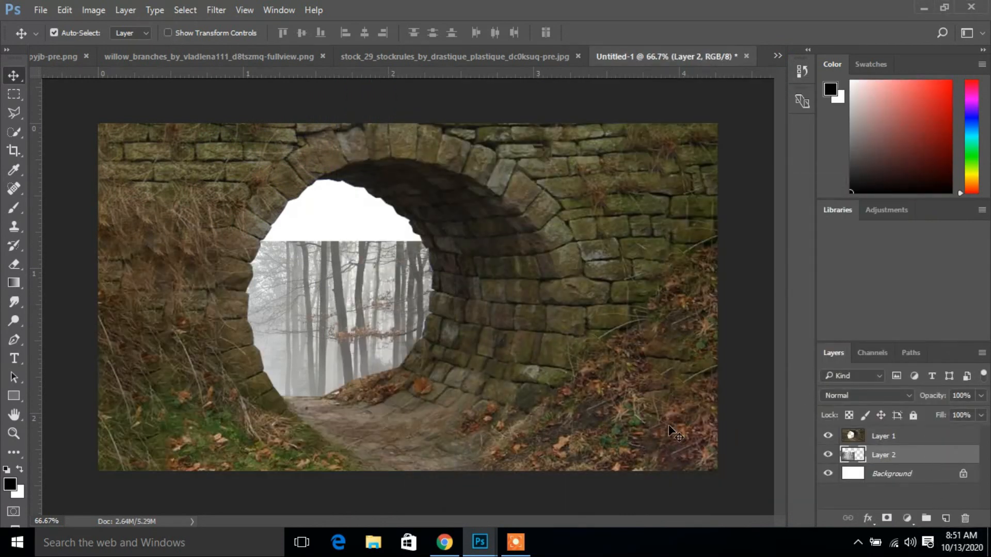
{"action": "left_click_drag", "start_coordinate": [345, 326], "coordinate": [360, 278]}
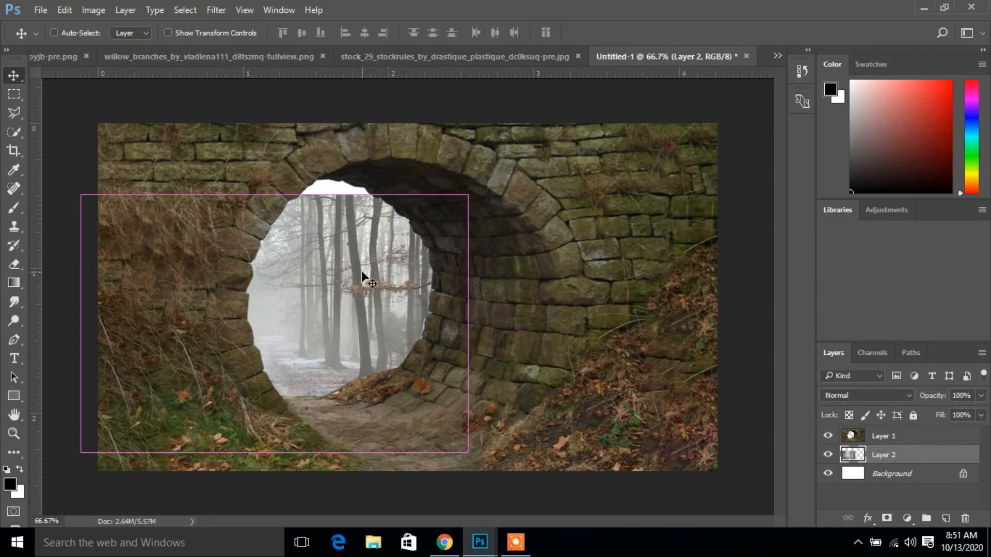
{"action": "key", "text": "ctrl+t"}
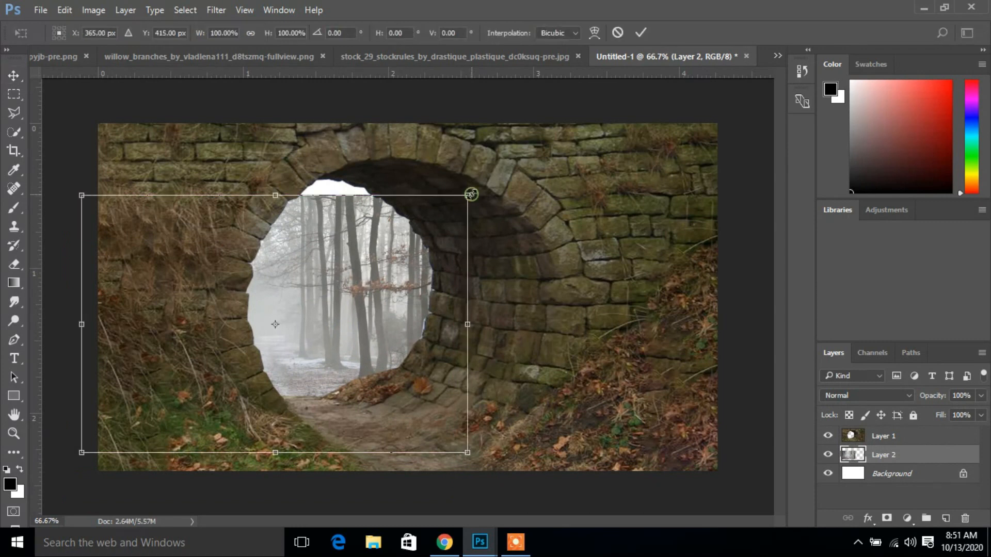
{"action": "left_click_drag", "start_coordinate": [470, 194], "coordinate": [487, 182]}
{"action": "left_click_drag", "start_coordinate": [361, 320], "coordinate": [412, 276]}
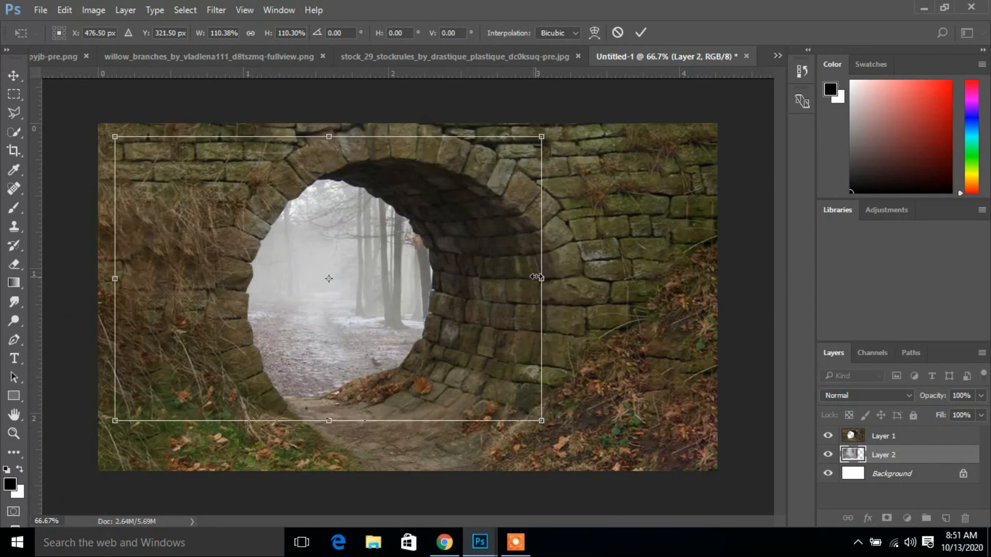
{"action": "left_click_drag", "start_coordinate": [541, 137], "coordinate": [582, 107]}
{"action": "left_click_drag", "start_coordinate": [408, 295], "coordinate": [377, 284]}
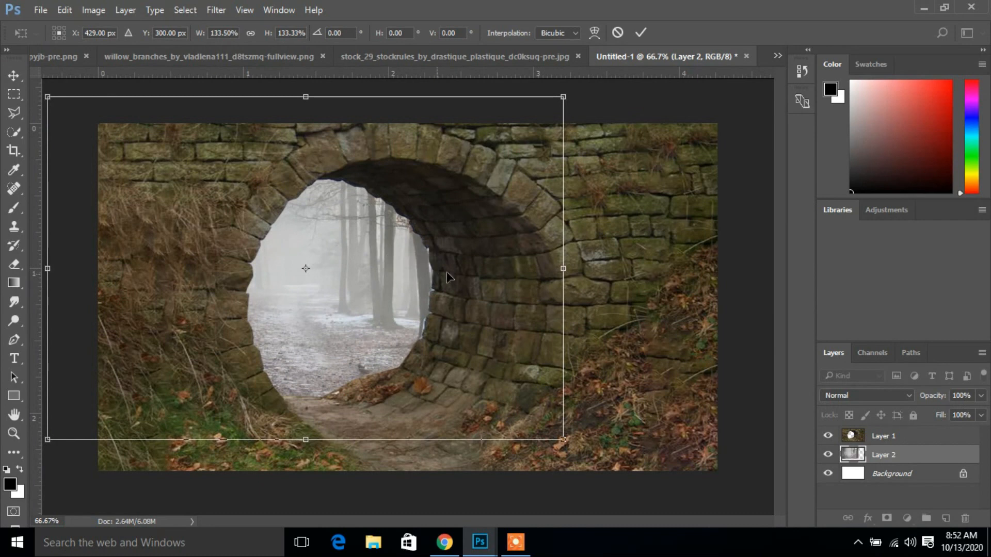
{"action": "left_click", "coordinate": [642, 33]}
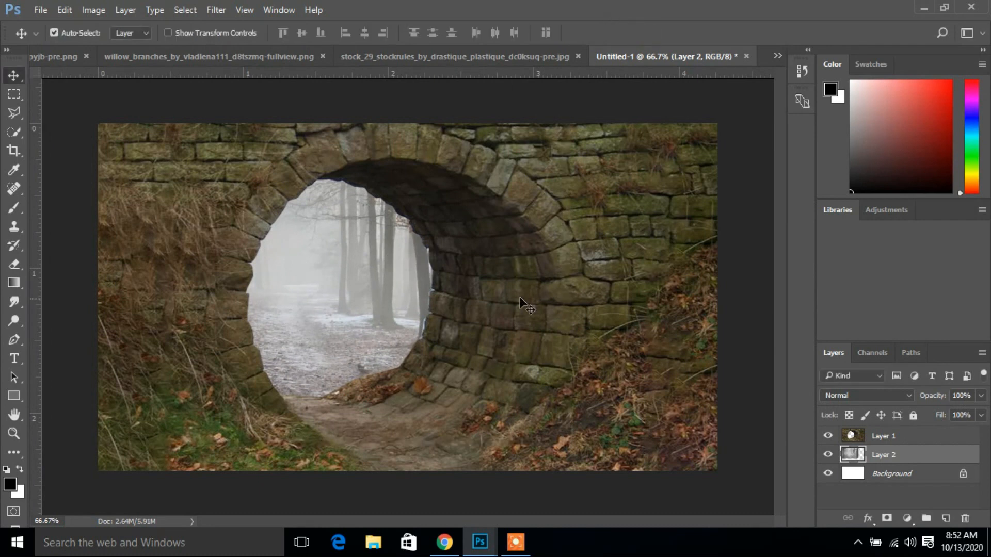
- Add a layer mask to the stone arch layer and set the Brush opacity to 21%
{"action": "left_click", "coordinate": [889, 438]}
{"action": "left_click", "coordinate": [886, 518]}
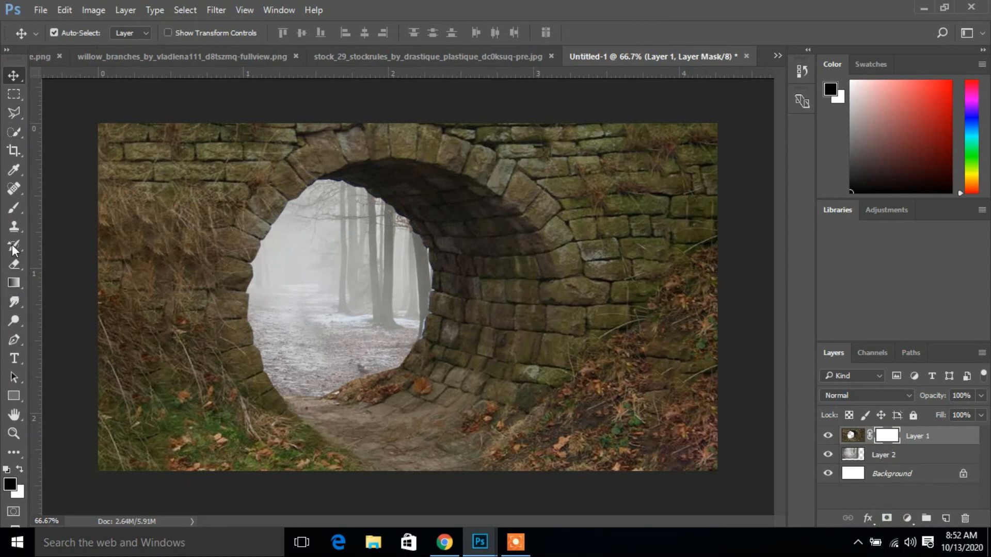
{"action": "left_click", "coordinate": [13, 207]}
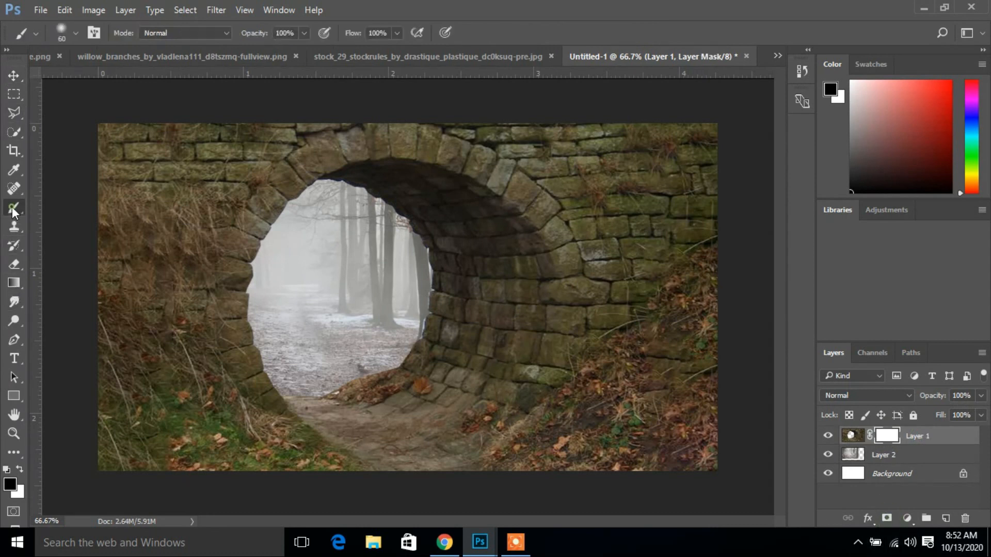
{"action": "left_click", "coordinate": [303, 33]}
{"action": "left_click", "coordinate": [249, 48]}
{"action": "left_click", "coordinate": [312, 32]}
- Paint black on the arch layer's mask along the lower edge of the opening to blend the path into the forest floor
{"action": "key", "text": "ctrl+equal"}
{"action": "key", "text": "ctrl+equal"}
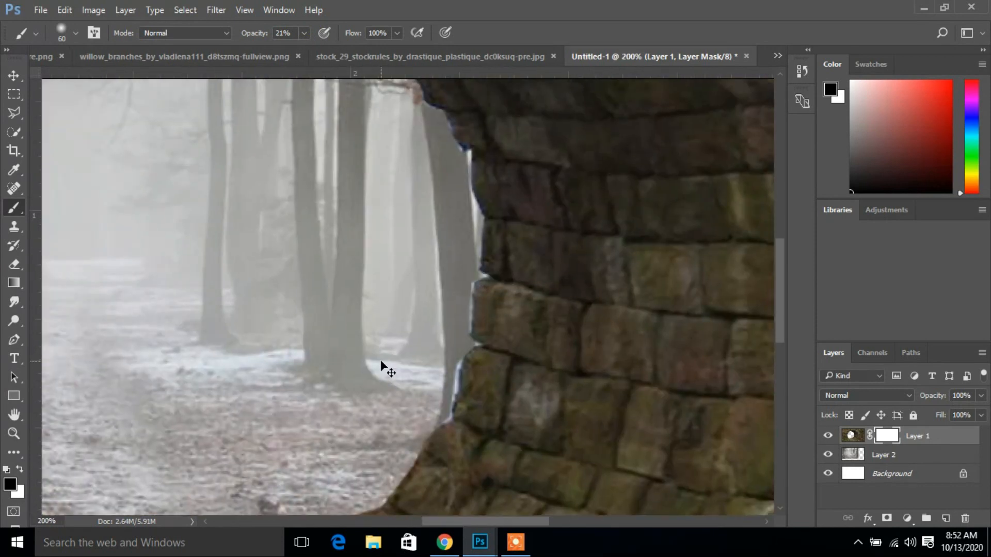
{"action": "key", "text": "ctrl+minus"}
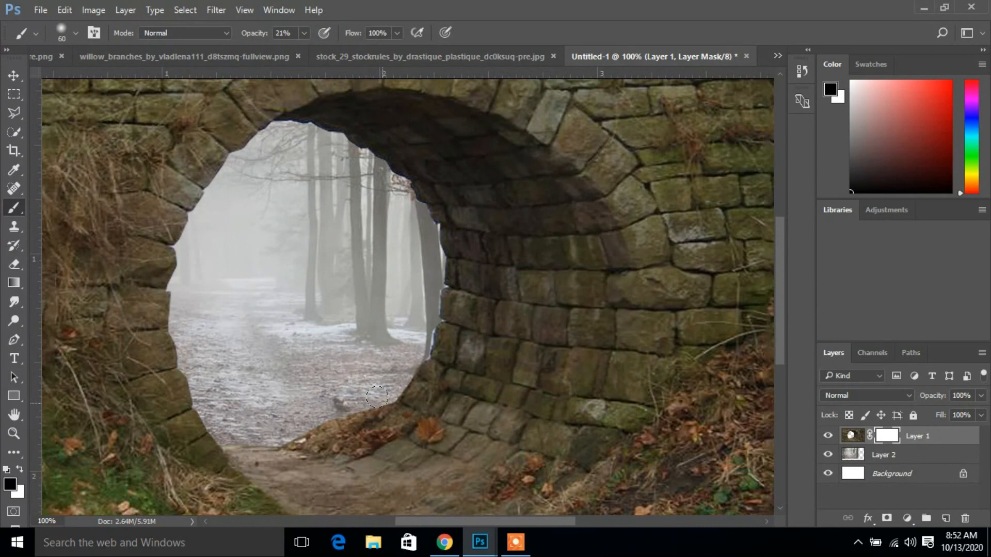
{"action": "mouse_move", "coordinate": [387, 407]}
{"action": "left_mouse_down"}
{"action": "mouse_move", "coordinate": [337, 413]}
{"action": "mouse_move", "coordinate": [363, 403]}
{"action": "left_mouse_up"}
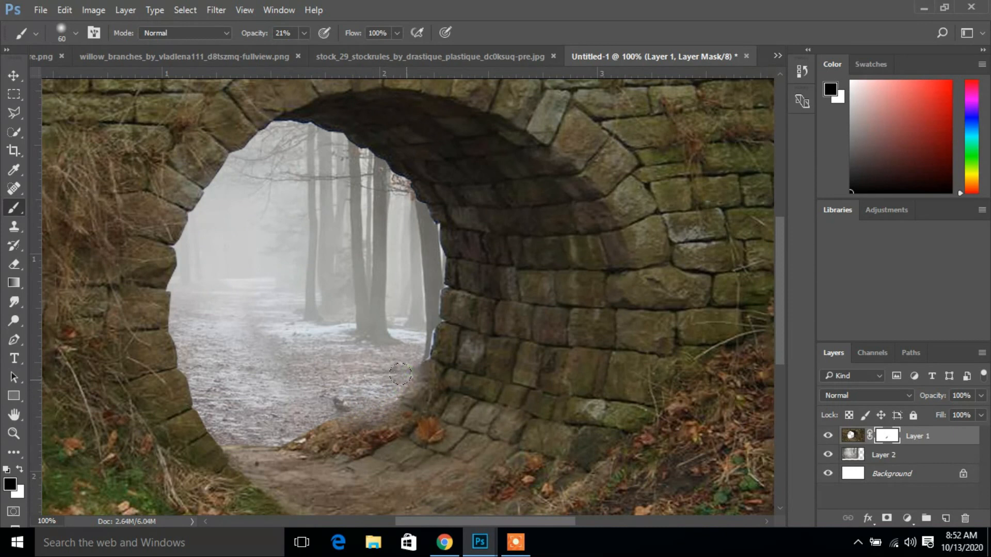
{"action": "mouse_move", "coordinate": [404, 371]}
{"action": "left_mouse_down"}
{"action": "mouse_move", "coordinate": [387, 395]}
{"action": "mouse_move", "coordinate": [409, 362]}
{"action": "mouse_move", "coordinate": [409, 380]}
{"action": "mouse_move", "coordinate": [382, 419]}
{"action": "mouse_move", "coordinate": [307, 423]}
{"action": "mouse_move", "coordinate": [346, 427]}
{"action": "mouse_move", "coordinate": [283, 437]}
{"action": "mouse_move", "coordinate": [348, 448]}
{"action": "mouse_move", "coordinate": [388, 424]}
{"action": "mouse_move", "coordinate": [363, 434]}
{"action": "mouse_move", "coordinate": [373, 407]}
{"action": "mouse_move", "coordinate": [344, 403]}
{"action": "mouse_move", "coordinate": [325, 414]}
{"action": "mouse_move", "coordinate": [338, 439]}
{"action": "left_mouse_up"}
{"action": "mouse_move", "coordinate": [344, 444]}
{"action": "left_mouse_down"}
{"action": "mouse_move", "coordinate": [241, 451]}
{"action": "mouse_move", "coordinate": [229, 441]}
{"action": "mouse_move", "coordinate": [285, 445]}
{"action": "mouse_move", "coordinate": [223, 435]}
{"action": "mouse_move", "coordinate": [298, 458]}
{"action": "mouse_move", "coordinate": [272, 455]}
{"action": "mouse_move", "coordinate": [316, 452]}
{"action": "mouse_move", "coordinate": [257, 457]}
{"action": "mouse_move", "coordinate": [328, 456]}
{"action": "mouse_move", "coordinate": [381, 443]}
{"action": "mouse_move", "coordinate": [348, 458]}
{"action": "left_mouse_up"}
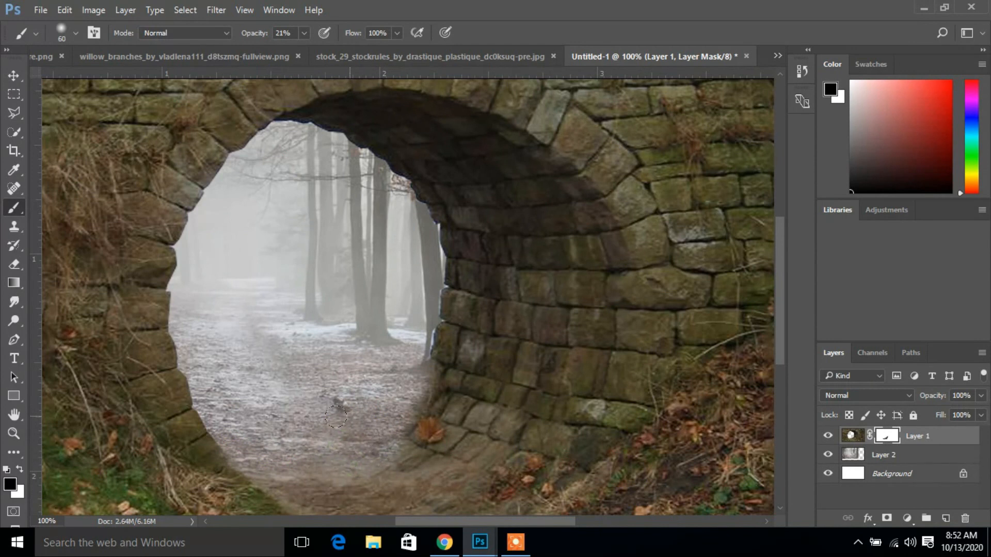
{"action": "left_click", "coordinate": [380, 413]}
{"action": "left_click_drag", "start_coordinate": [379, 411], "coordinate": [390, 409]}
{"action": "left_click", "coordinate": [309, 419]}
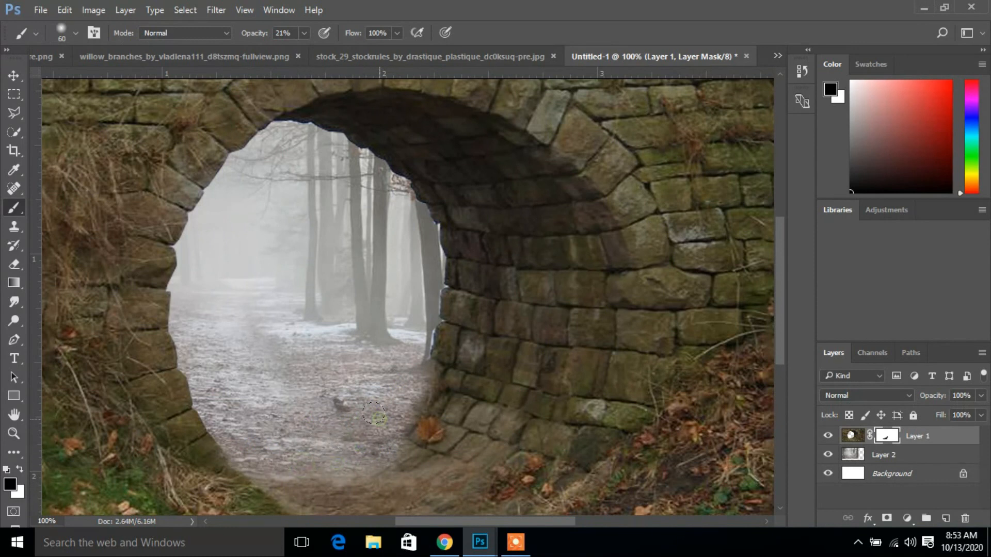
{"action": "left_click", "coordinate": [410, 398]}
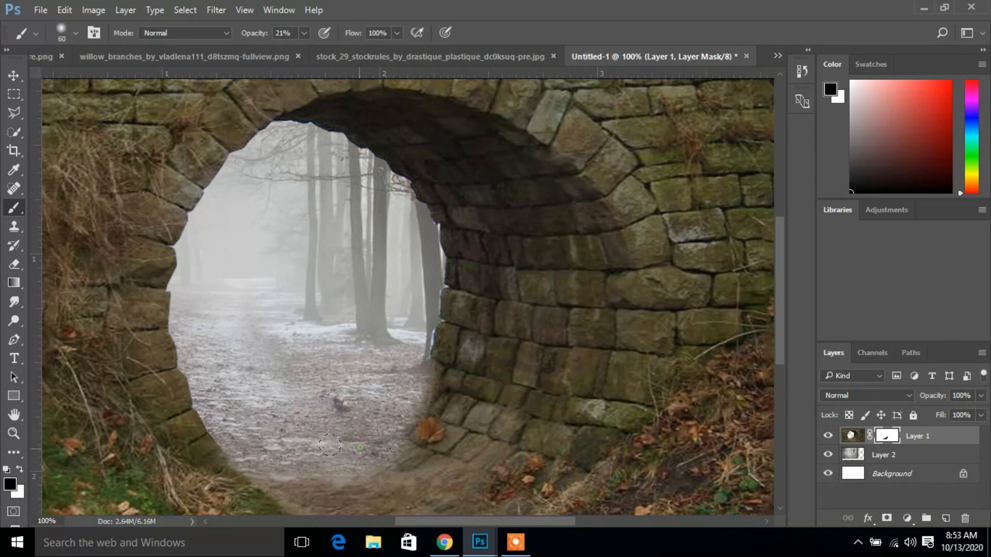
{"action": "left_click_drag", "start_coordinate": [298, 450], "coordinate": [315, 458]}
- Copy the tree from the tree_png document into Untitled-1, placing it over the grassy side of the arch
{"action": "left_click", "coordinate": [14, 75]}
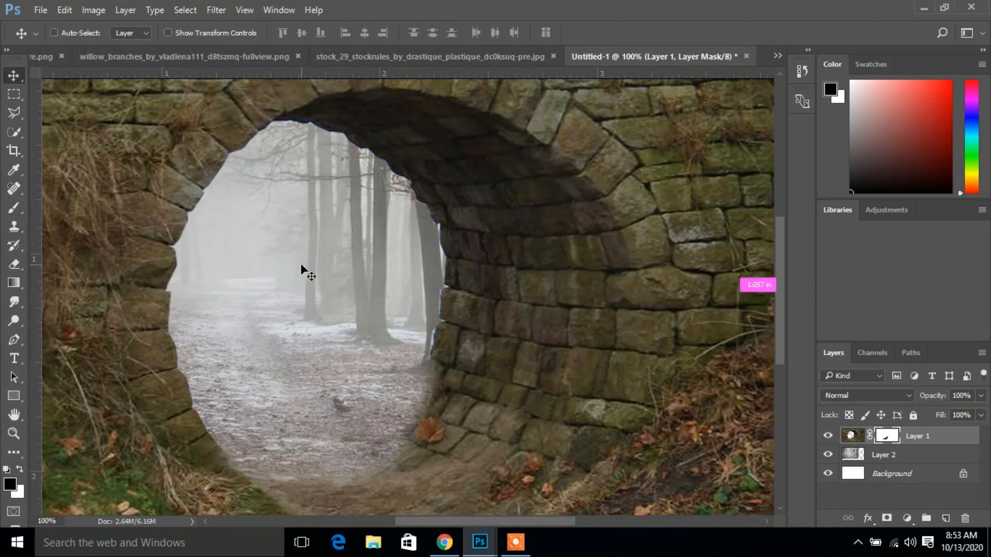
{"action": "key", "text": "ctrl+minus"}
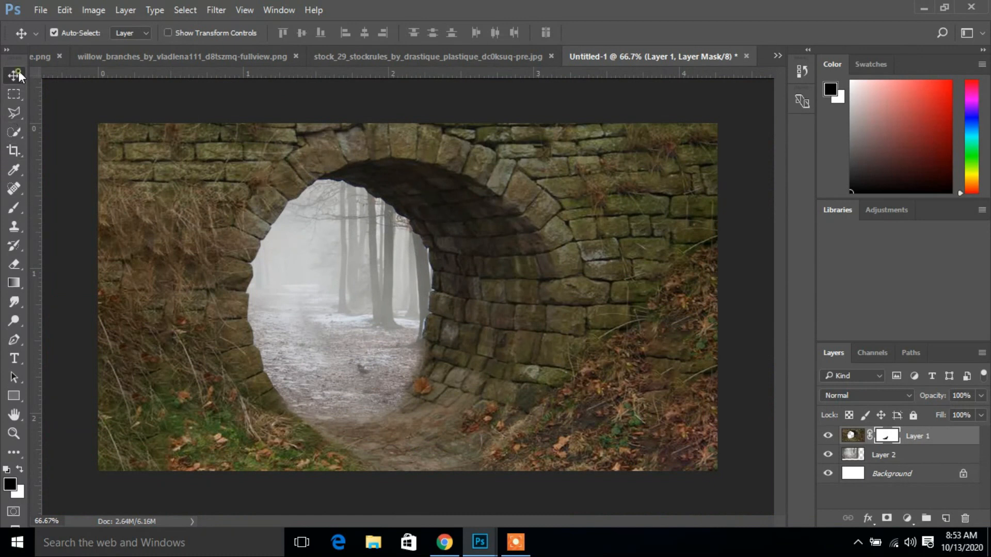
{"action": "left_click", "coordinate": [462, 54]}
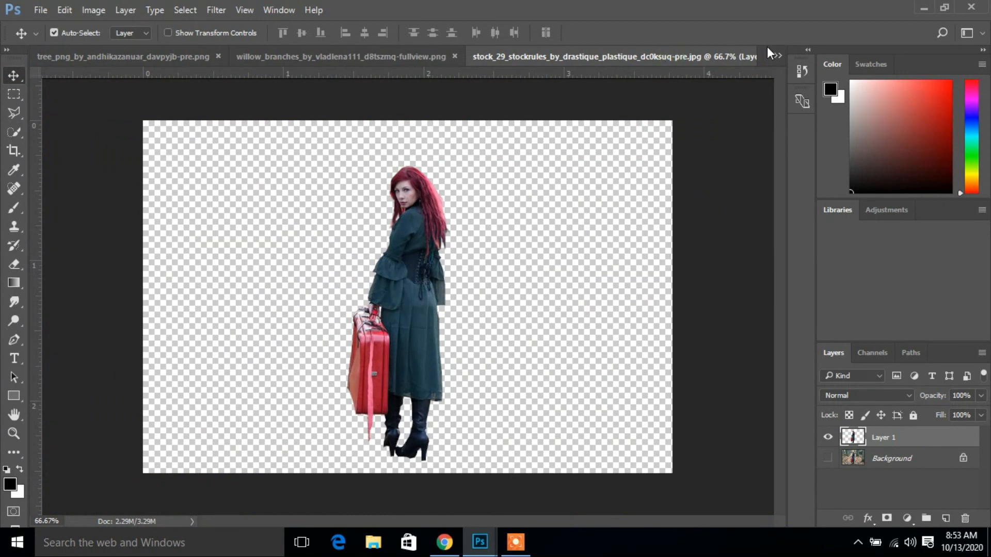
{"action": "left_click", "coordinate": [169, 60]}
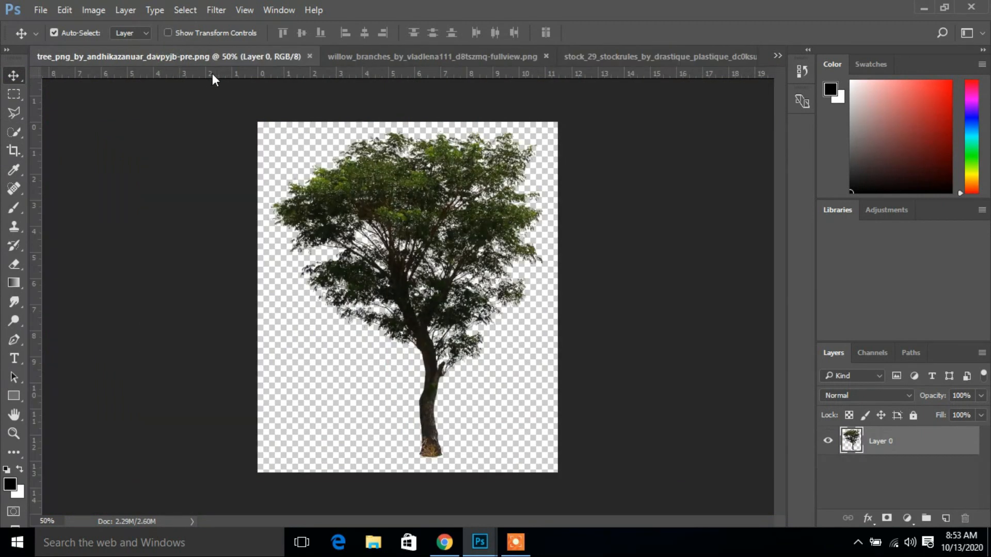
{"action": "left_click_drag", "start_coordinate": [144, 51], "coordinate": [346, 99]}
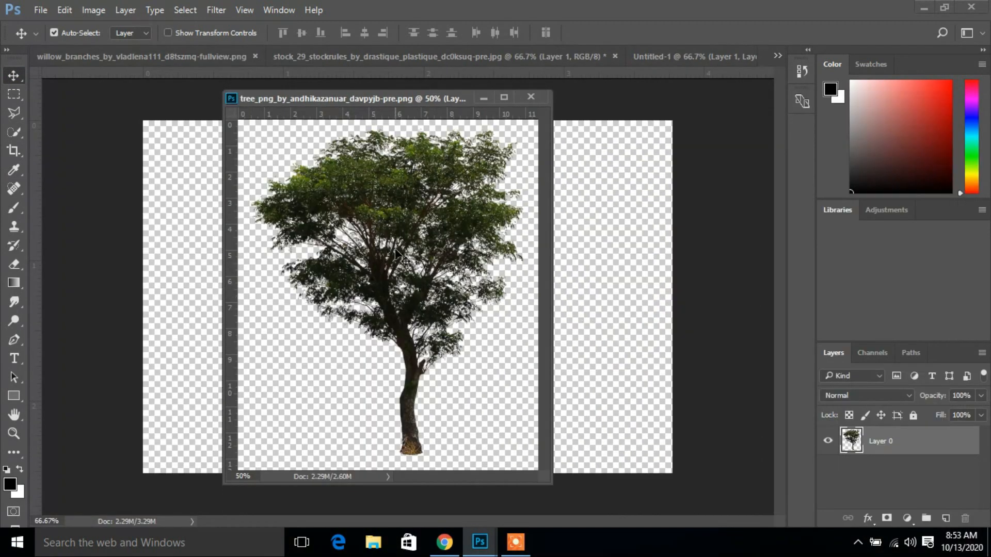
{"action": "left_click", "coordinate": [692, 57]}
{"action": "left_click_drag", "start_coordinate": [388, 102], "coordinate": [536, 123]}
{"action": "left_click_drag", "start_coordinate": [547, 209], "coordinate": [144, 275]}
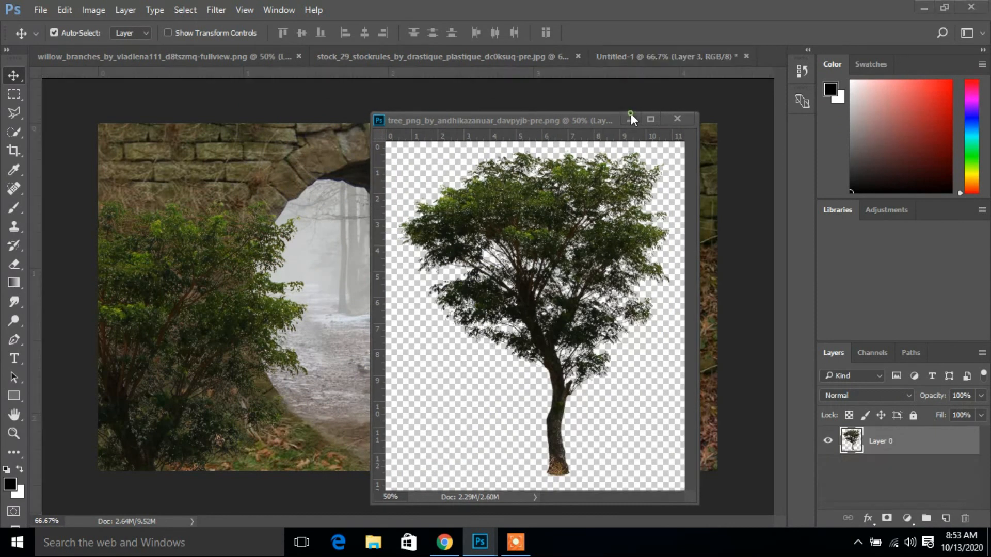
{"action": "left_click", "coordinate": [630, 116]}
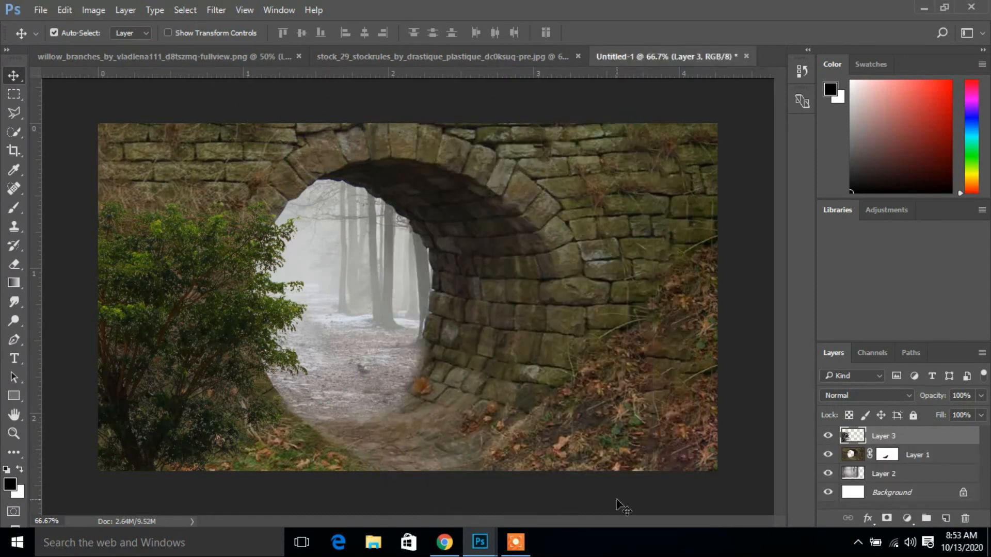
- Hide the tree layer, add a Curves adjustment clipped to Layer 1, and lower its white point output to darken the stone arch
{"action": "left_click", "coordinate": [827, 437]}
{"action": "left_click", "coordinate": [911, 459]}
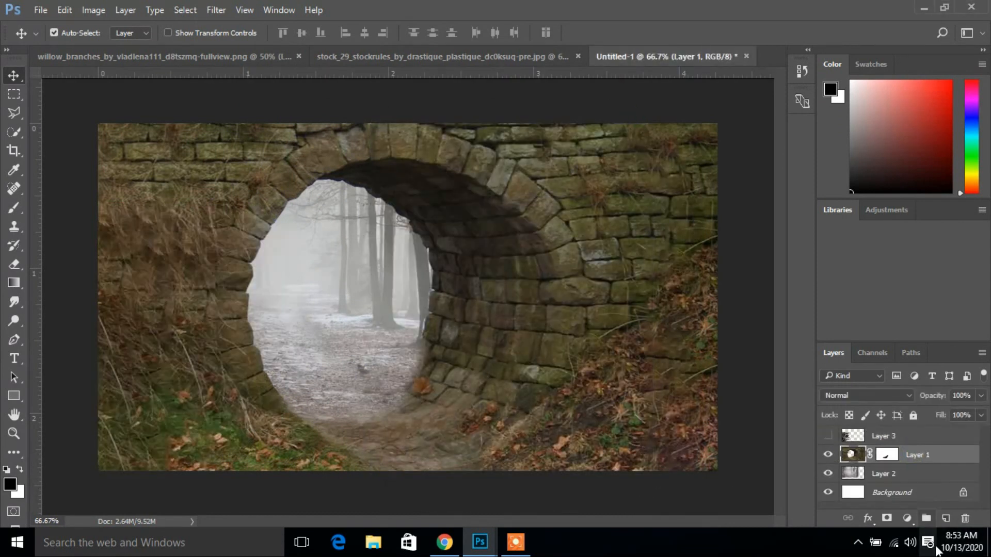
{"action": "left_click", "coordinate": [906, 518]}
{"action": "left_click", "coordinate": [879, 291]}
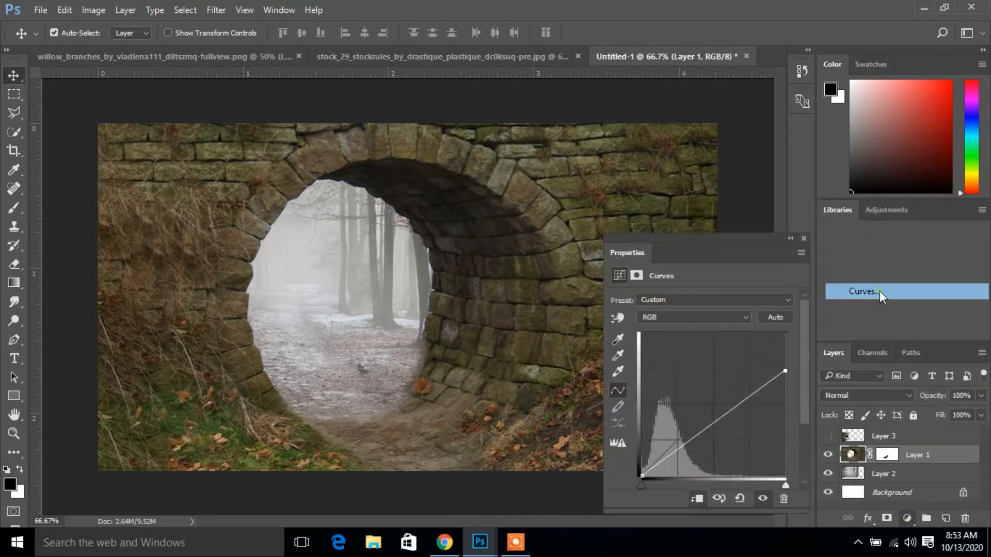
{"action": "left_click", "coordinate": [698, 499]}
{"action": "left_click_drag", "start_coordinate": [787, 334], "coordinate": [809, 357]}
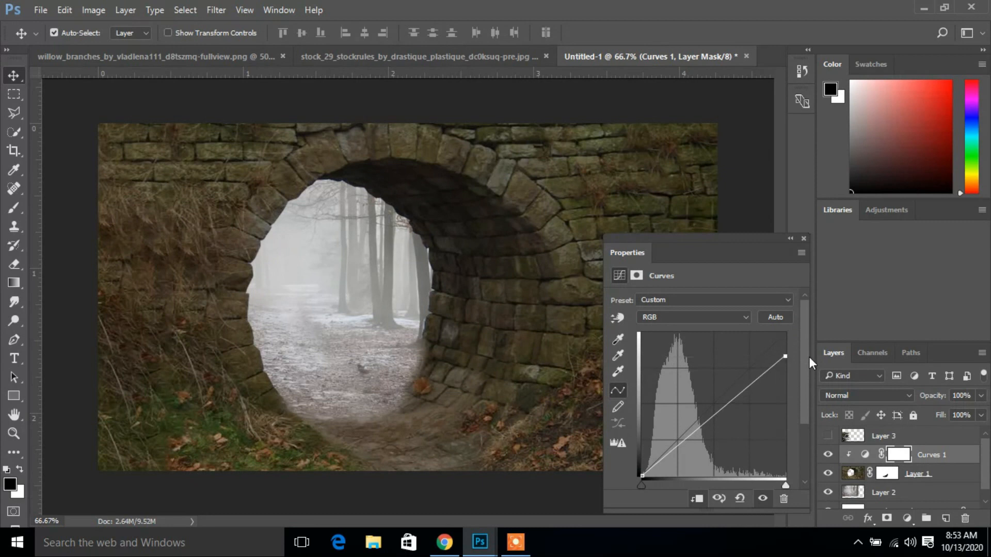
{"action": "left_click", "coordinate": [804, 239]}
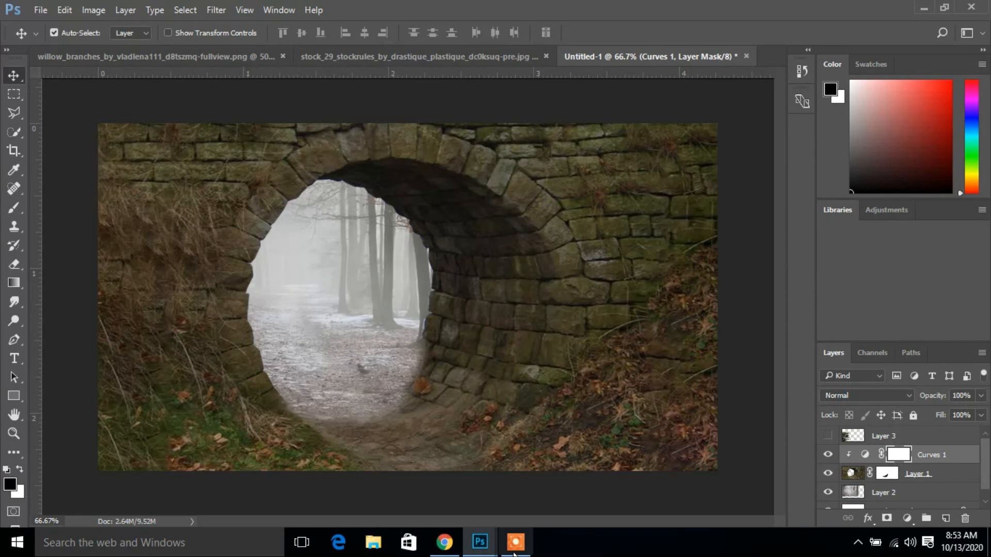
- Show the tree layer again, move the tree up so its trunk is visible, and scale it to about 77%
{"action": "left_click", "coordinate": [828, 435]}
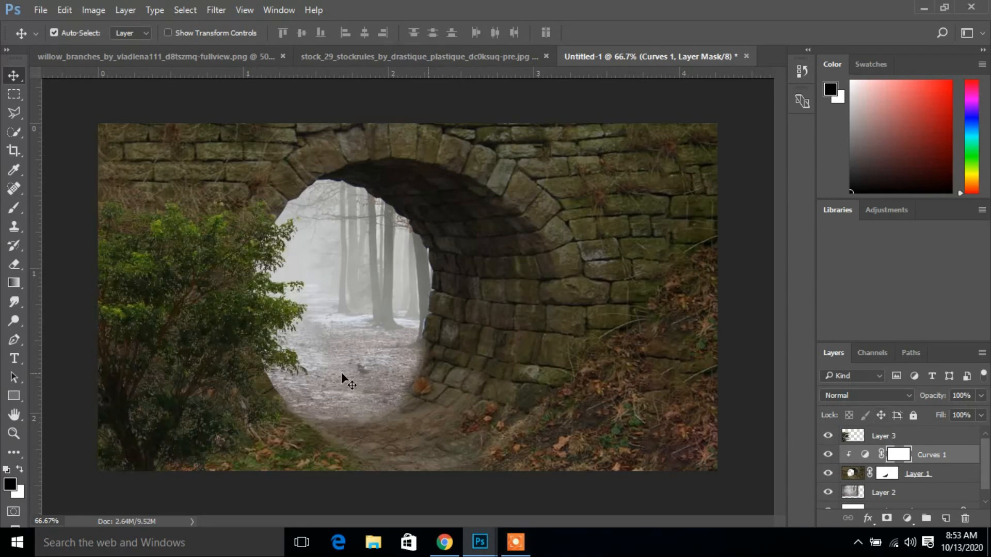
{"action": "left_click_drag", "start_coordinate": [168, 342], "coordinate": [232, 246]}
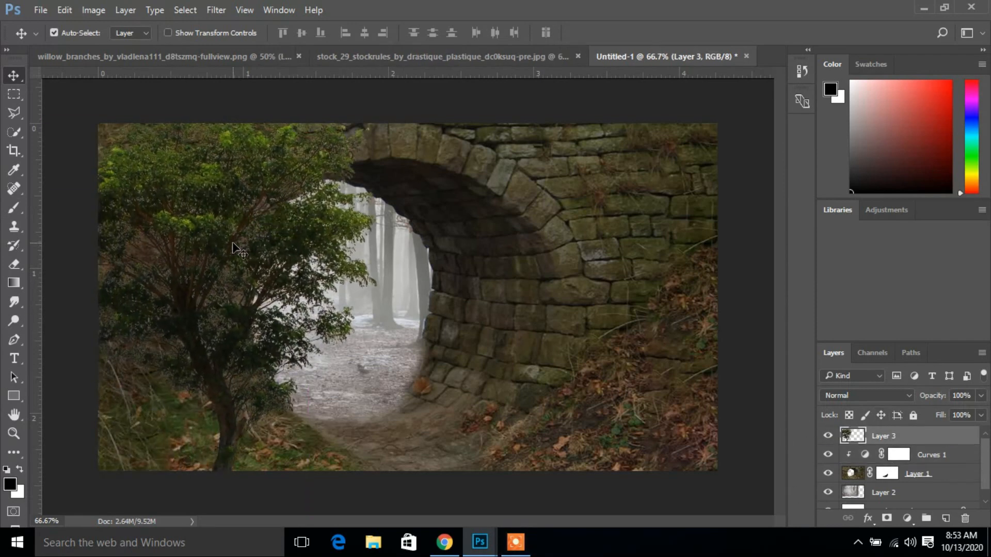
{"action": "key", "text": "ctrl+t"}
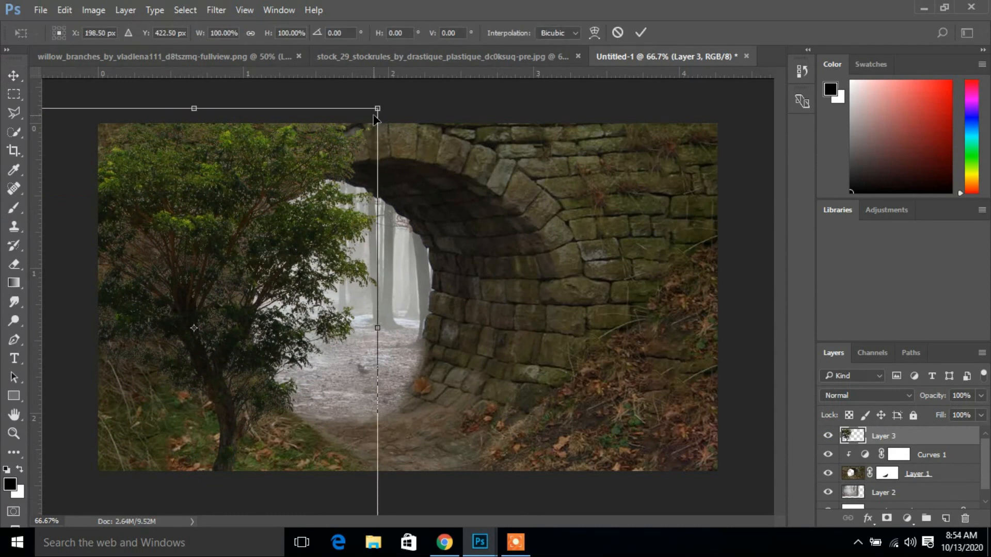
{"action": "left_click_drag", "start_coordinate": [380, 105], "coordinate": [331, 154]}
{"action": "left_click_drag", "start_coordinate": [231, 239], "coordinate": [236, 214]}
{"action": "right_click", "coordinate": [236, 214]}
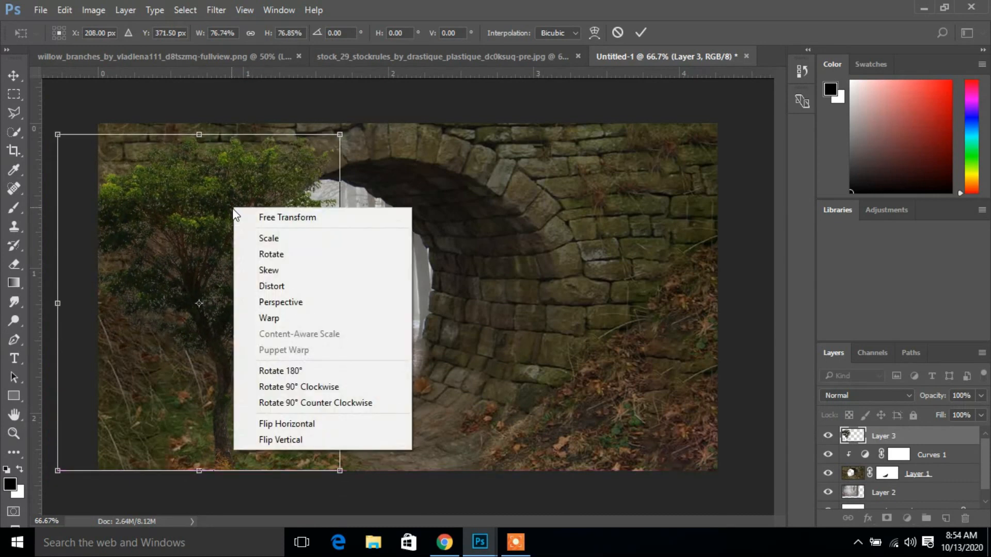
{"action": "left_click", "coordinate": [301, 424]}
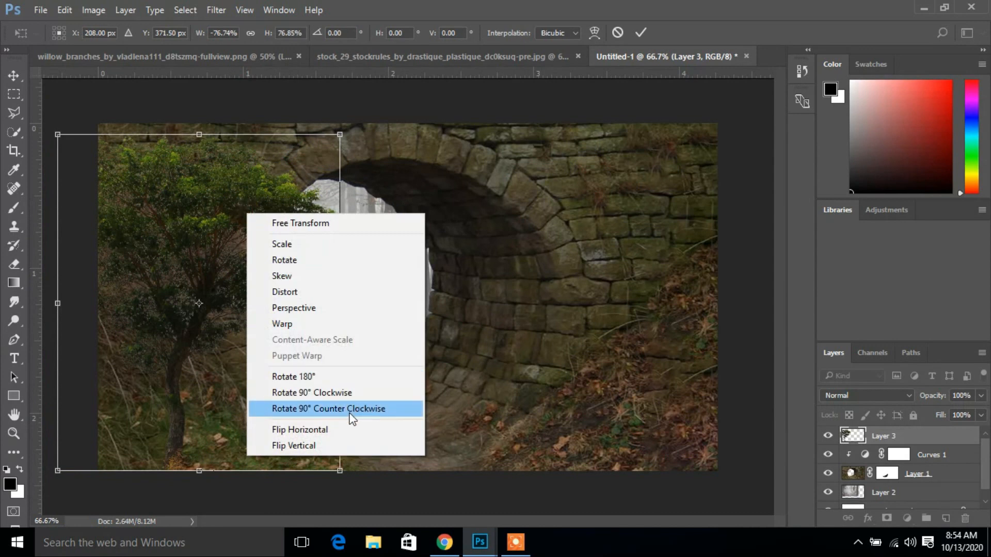
{"action": "left_click", "coordinate": [346, 429]}
- Rotate the tree about 8.3° clockwise and position it on the grassy bank beside the arch opening
{"action": "left_click_drag", "start_coordinate": [245, 268], "coordinate": [233, 256]}
{"action": "left_click_drag", "start_coordinate": [344, 125], "coordinate": [357, 145]}
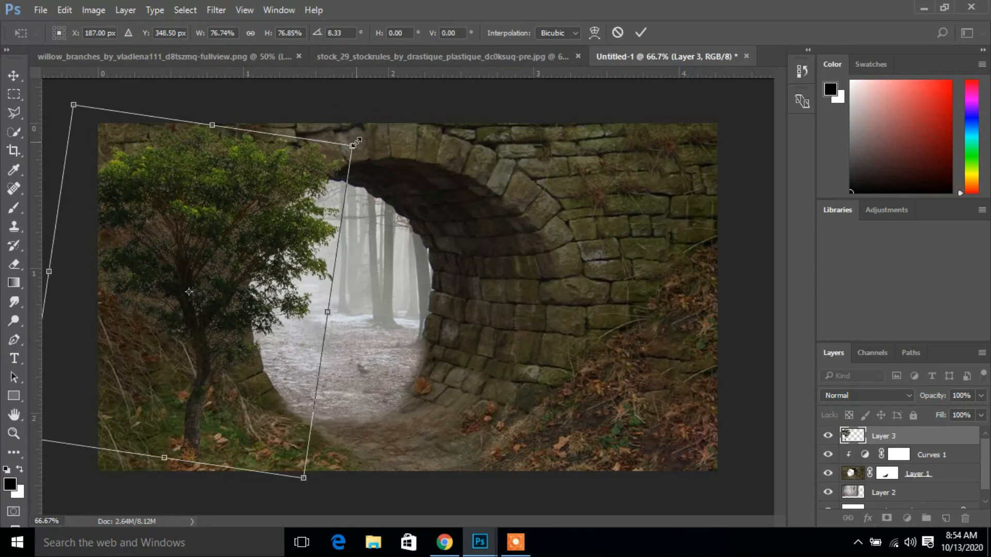
{"action": "left_click_drag", "start_coordinate": [231, 222], "coordinate": [216, 212]}
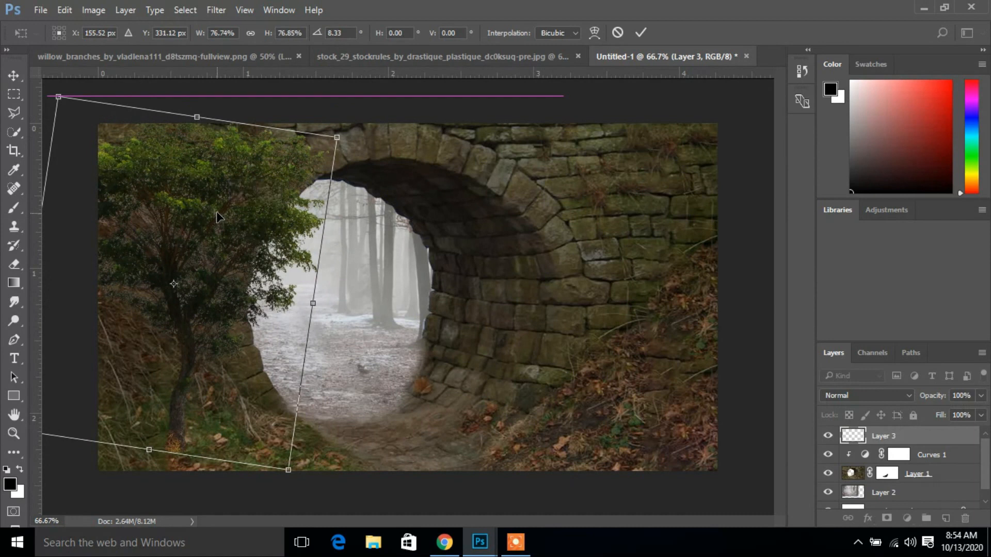
{"action": "left_click", "coordinate": [639, 34]}
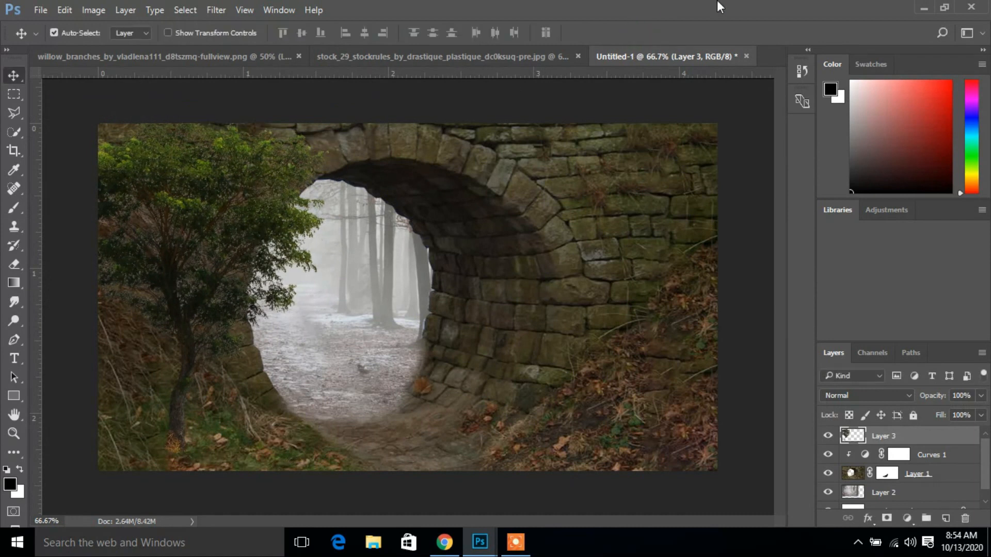
- Add a layer mask to the tree layer and paint black at the trunk's base to blend it into the grass
{"action": "left_click", "coordinate": [884, 518]}
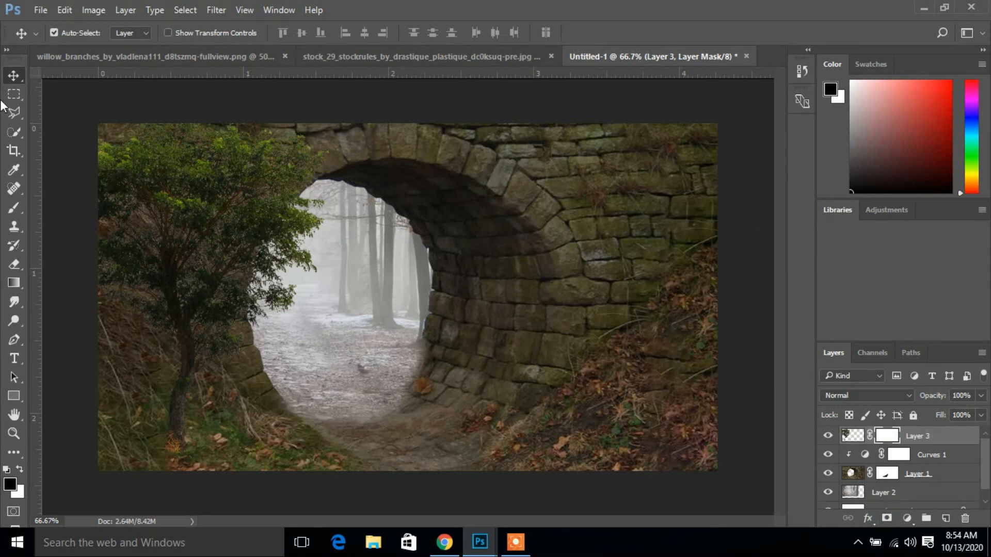
{"action": "left_click", "coordinate": [12, 210]}
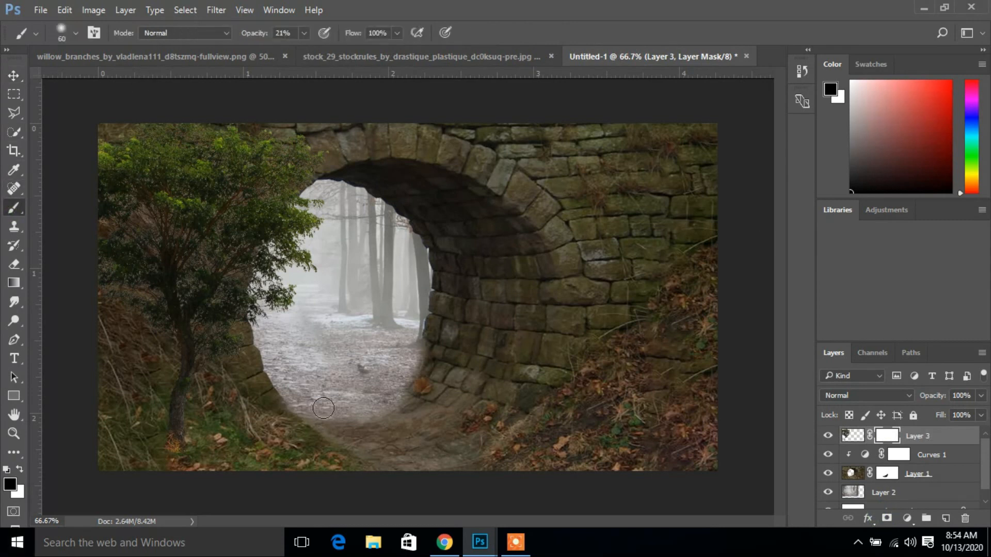
{"action": "mouse_move", "coordinate": [169, 447]}
{"action": "left_mouse_down"}
{"action": "mouse_move", "coordinate": [170, 435]}
{"action": "mouse_move", "coordinate": [184, 437]}
{"action": "mouse_move", "coordinate": [185, 453]}
{"action": "mouse_move", "coordinate": [184, 438]}
{"action": "mouse_move", "coordinate": [166, 442]}
{"action": "mouse_move", "coordinate": [180, 437]}
{"action": "left_mouse_up"}
{"action": "left_click", "coordinate": [190, 427]}
{"action": "left_click", "coordinate": [173, 449]}
- Copy the willow branches from their document into Untitled-1 and place them over the wall opposite the tree
{"action": "left_click", "coordinate": [13, 76]}
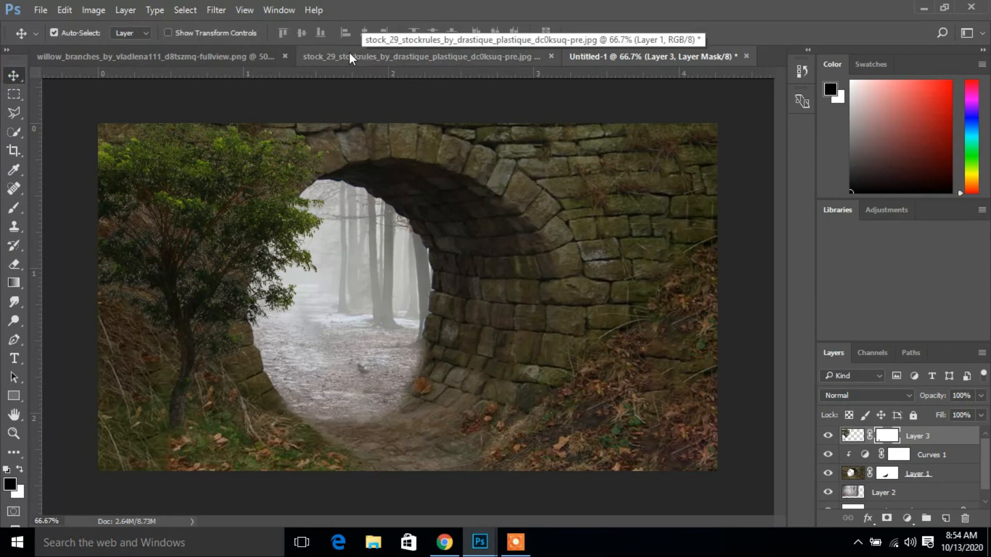
{"action": "left_click", "coordinate": [246, 54]}
{"action": "left_click_drag", "start_coordinate": [191, 54], "coordinate": [262, 224]}
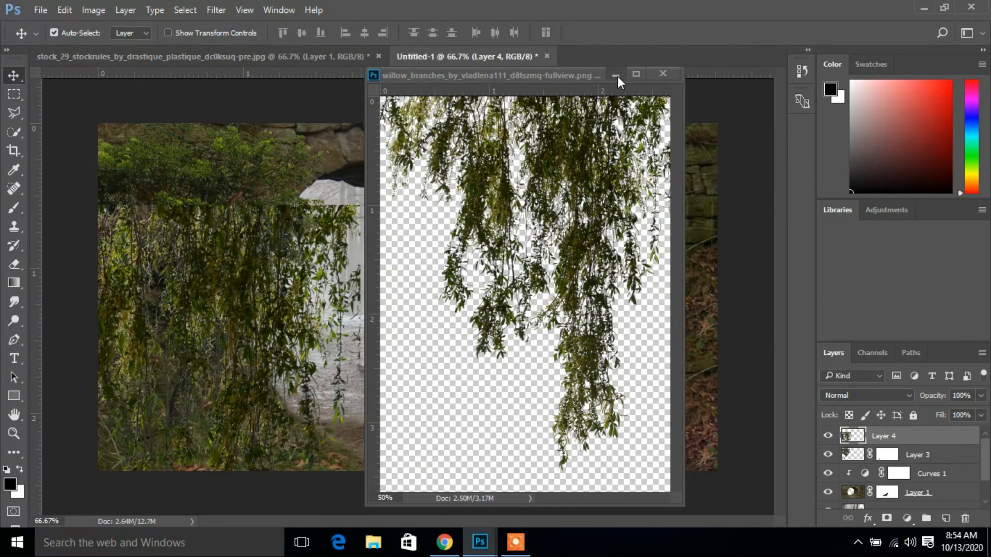
{"action": "left_click", "coordinate": [617, 76]}
{"action": "left_click_drag", "start_coordinate": [191, 316], "coordinate": [605, 199]}
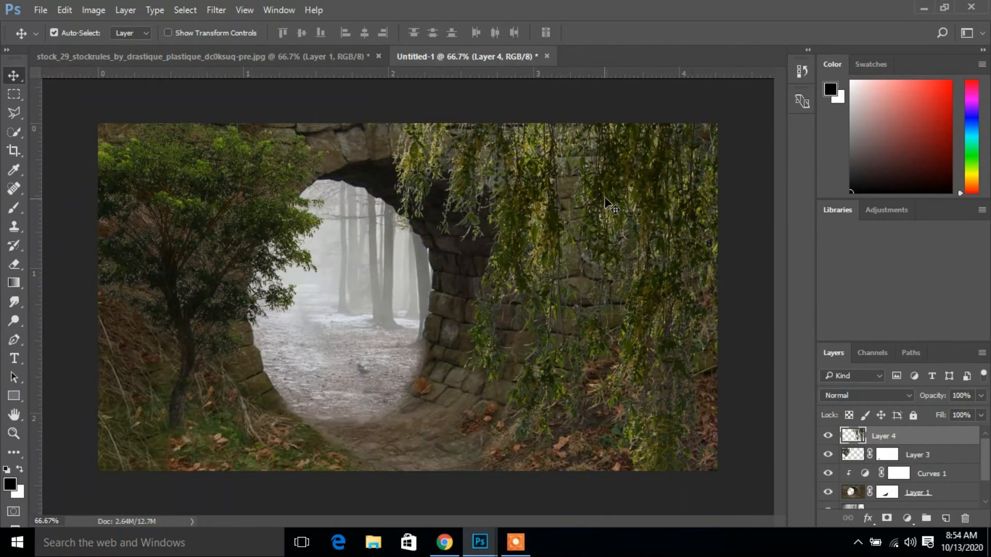
- Scale the willow branches to about 69.5% and hang them from the image's top edge in the corner opposite the tree
{"action": "key", "text": "ctrl+t"}
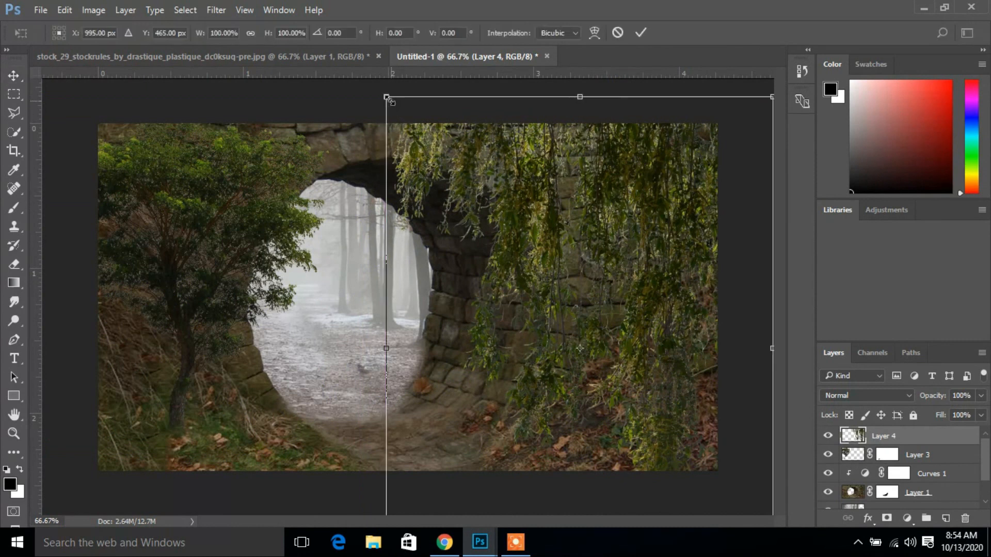
{"action": "left_click_drag", "start_coordinate": [386, 97], "coordinate": [449, 172]}
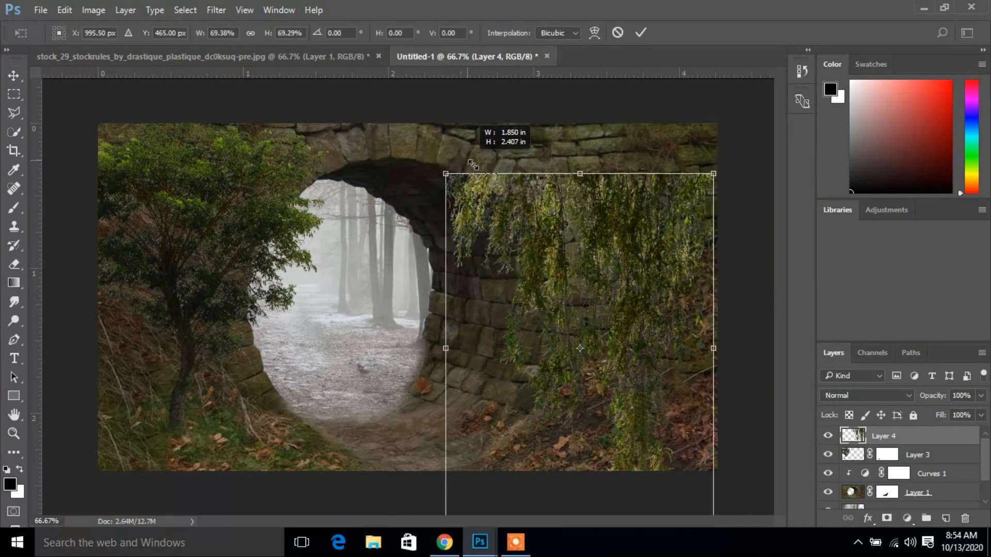
{"action": "left_click_drag", "start_coordinate": [633, 219], "coordinate": [680, 164]}
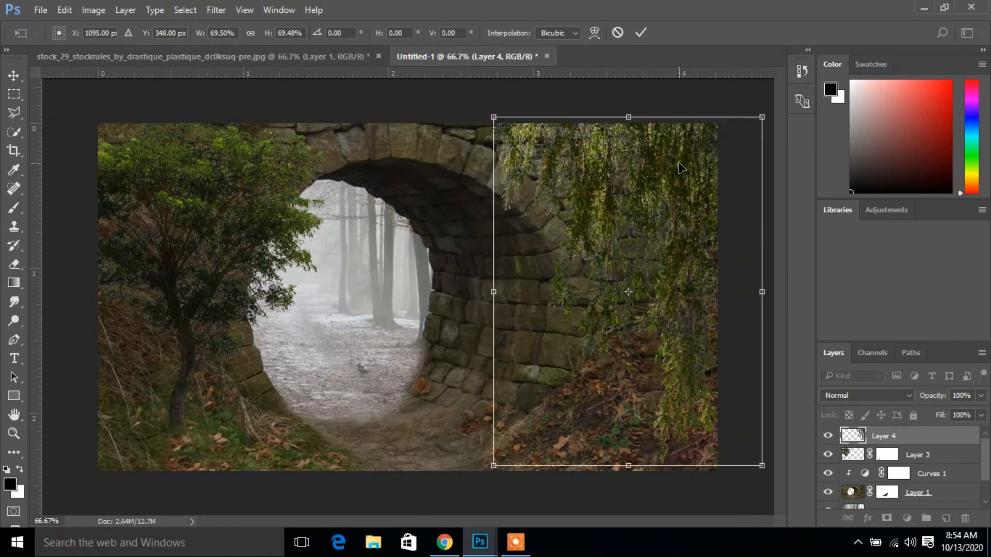
{"action": "left_click", "coordinate": [645, 34]}
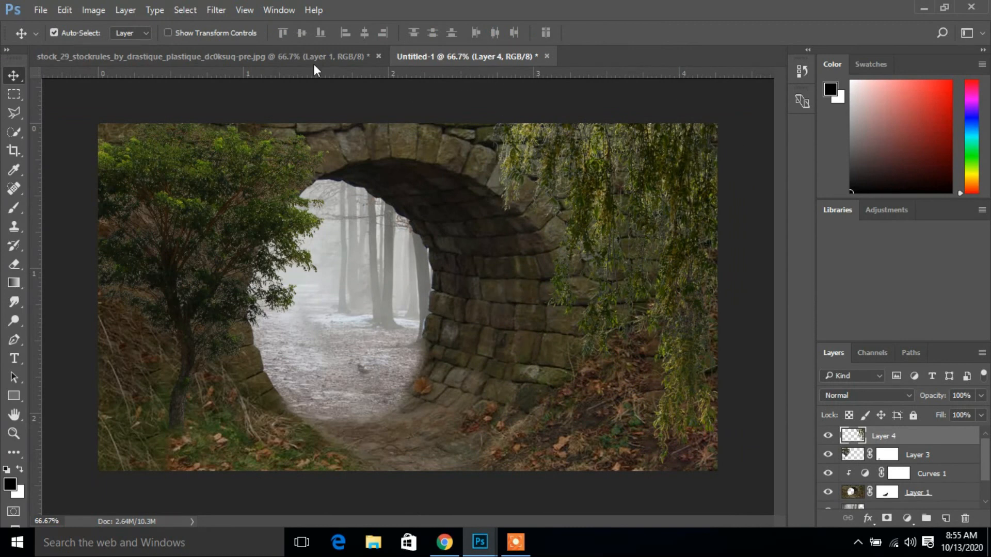
- Copy the woman with the red suitcase from the stock_29 document into Untitled-1, placing her in front of the arch opening
{"action": "left_click_drag", "start_coordinate": [179, 57], "coordinate": [664, 95]}
{"action": "left_click_drag", "start_coordinate": [728, 233], "coordinate": [363, 298]}
{"action": "left_click", "coordinate": [934, 85]}
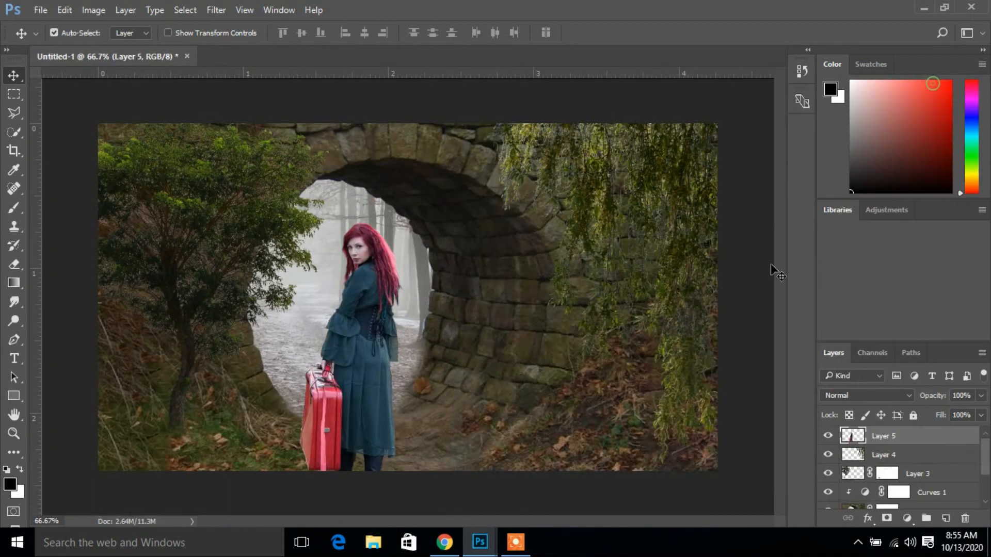
- Scale the woman to about 56% and stand her on the dirt path in the arch opening
{"action": "left_click", "coordinate": [518, 309]}
{"action": "key", "text": "ctrl+t"}
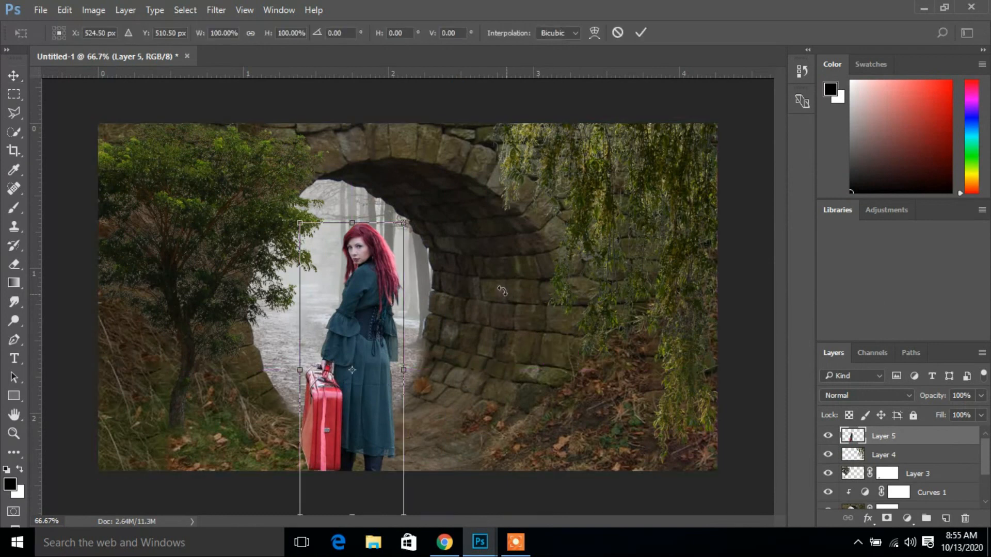
{"action": "left_click_drag", "start_coordinate": [404, 223], "coordinate": [374, 285]}
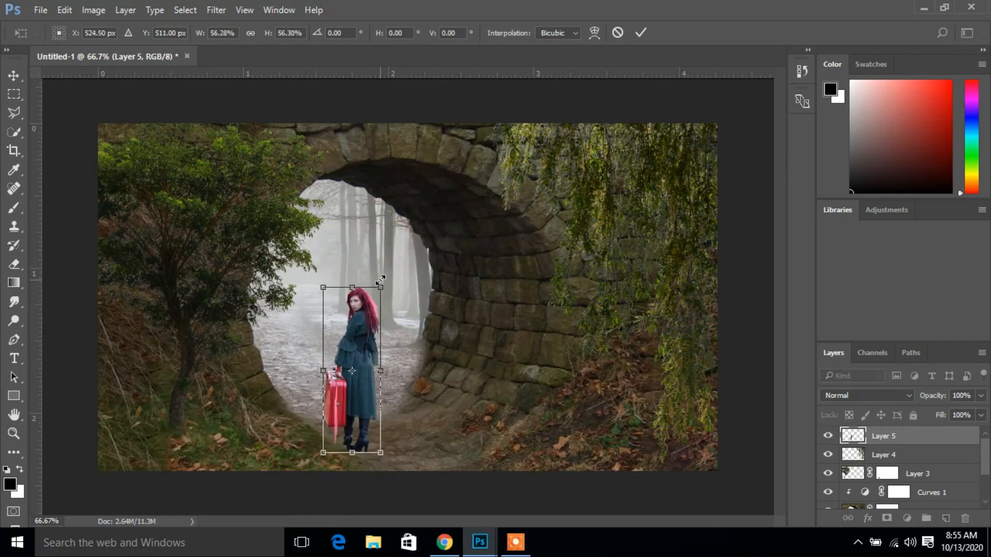
{"action": "left_click", "coordinate": [642, 32]}
{"action": "left_click_drag", "start_coordinate": [358, 352], "coordinate": [376, 346]}
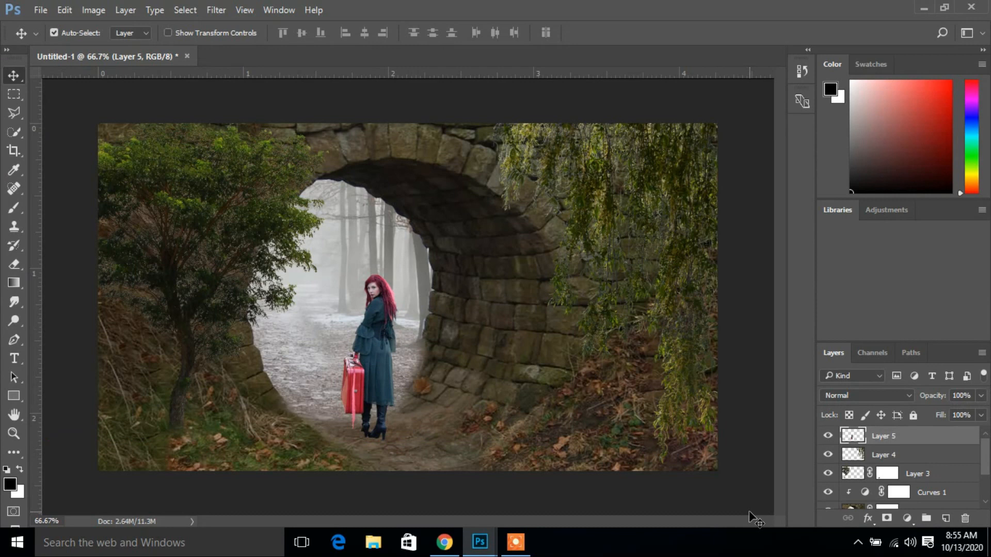
- Add a Curves adjustment clipped to the woman's layer and lower its white point output to darken her
{"action": "left_click", "coordinate": [907, 518]}
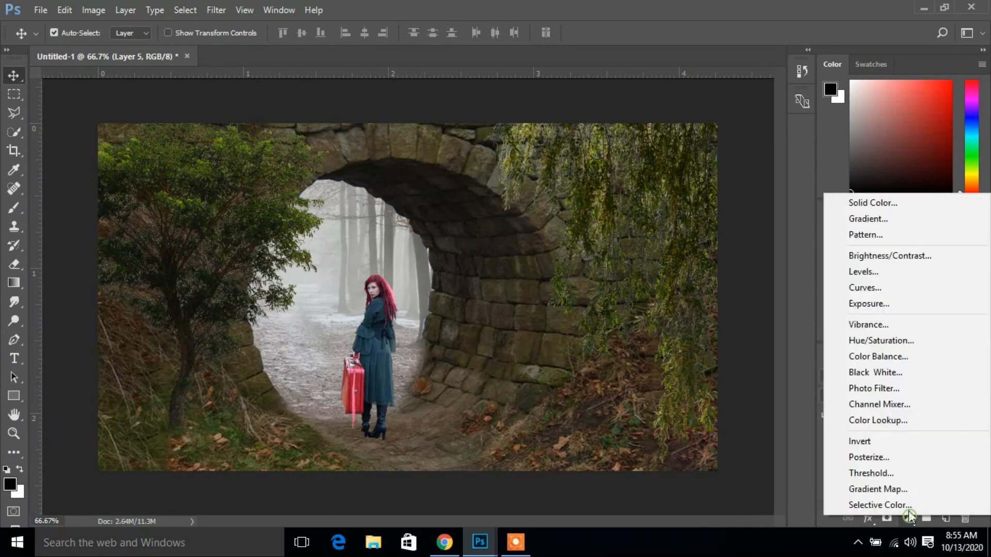
{"action": "left_click", "coordinate": [892, 287]}
{"action": "left_click", "coordinate": [697, 499]}
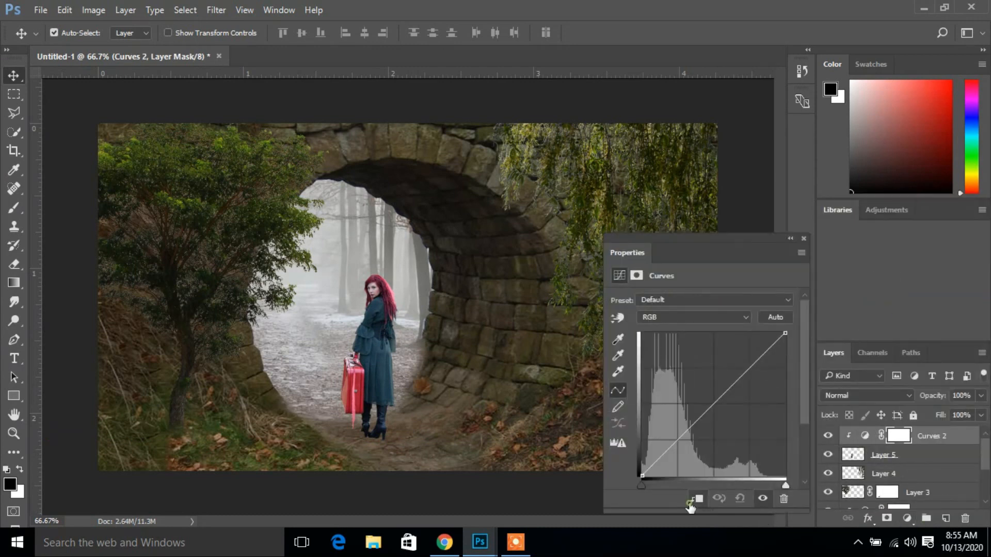
{"action": "left_click_drag", "start_coordinate": [785, 333], "coordinate": [798, 364]}
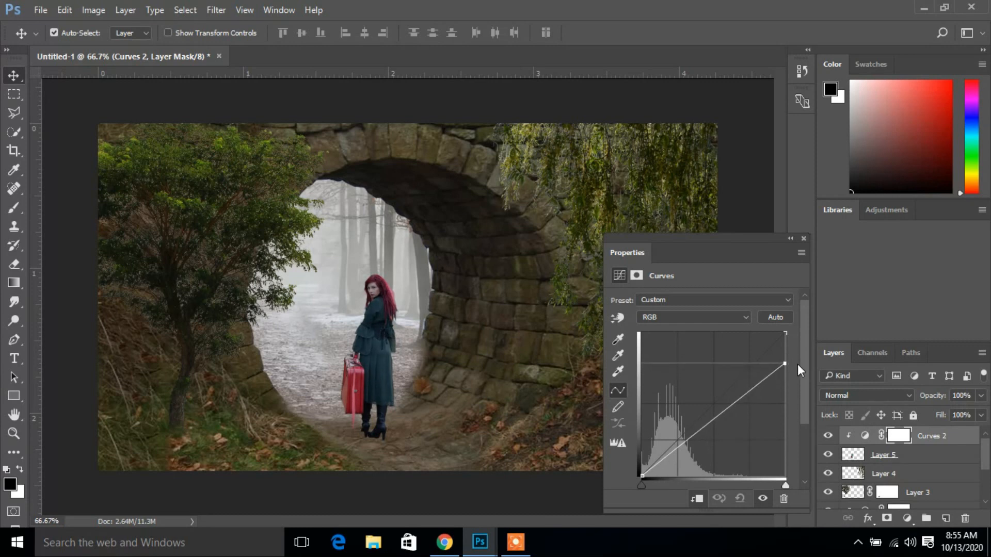
{"action": "left_click", "coordinate": [803, 240]}
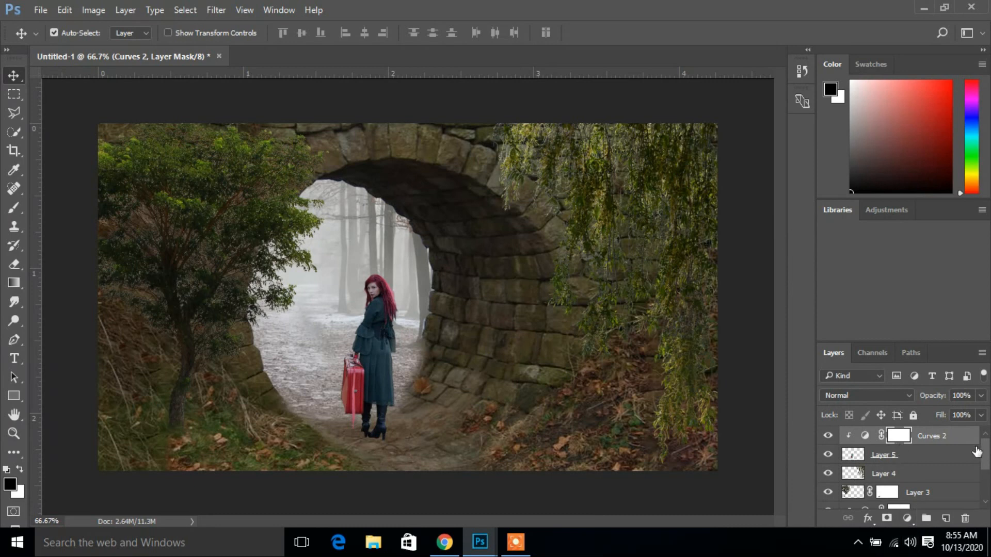
- Create a new layer beneath the woman's layer and paint a soft black spot at her feet with the Brush at 100% opacity
{"action": "left_click", "coordinate": [946, 518]}
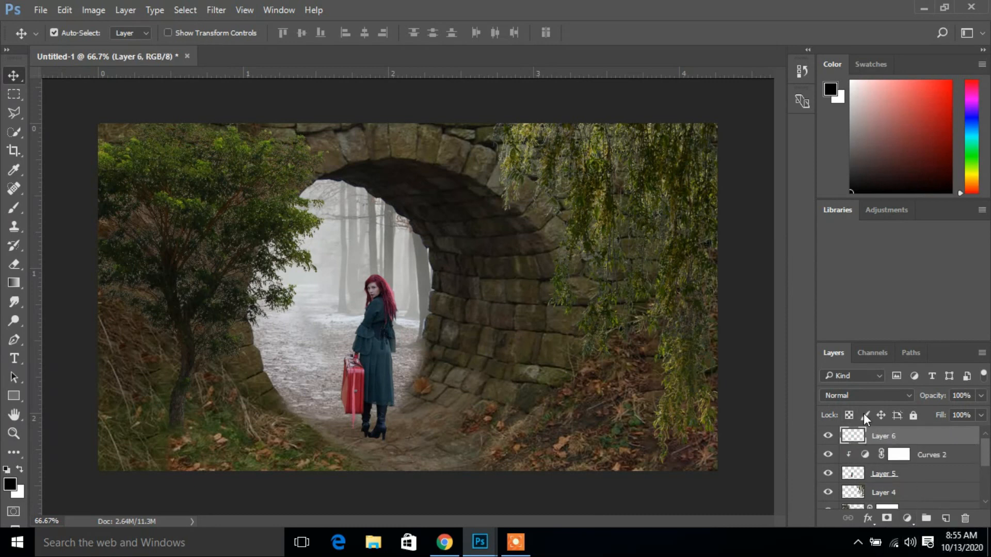
{"action": "left_click_drag", "start_coordinate": [910, 433], "coordinate": [914, 483]}
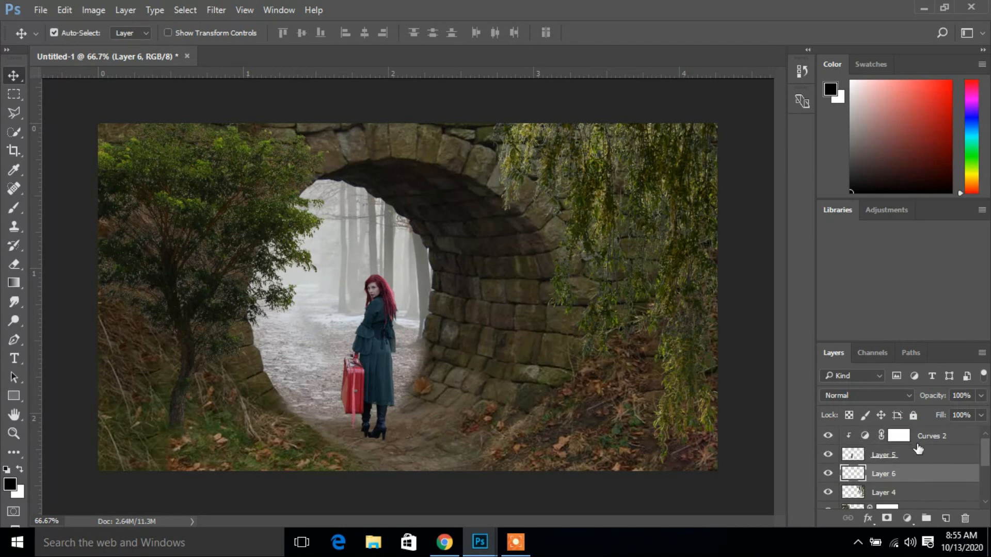
{"action": "left_click", "coordinate": [12, 207]}
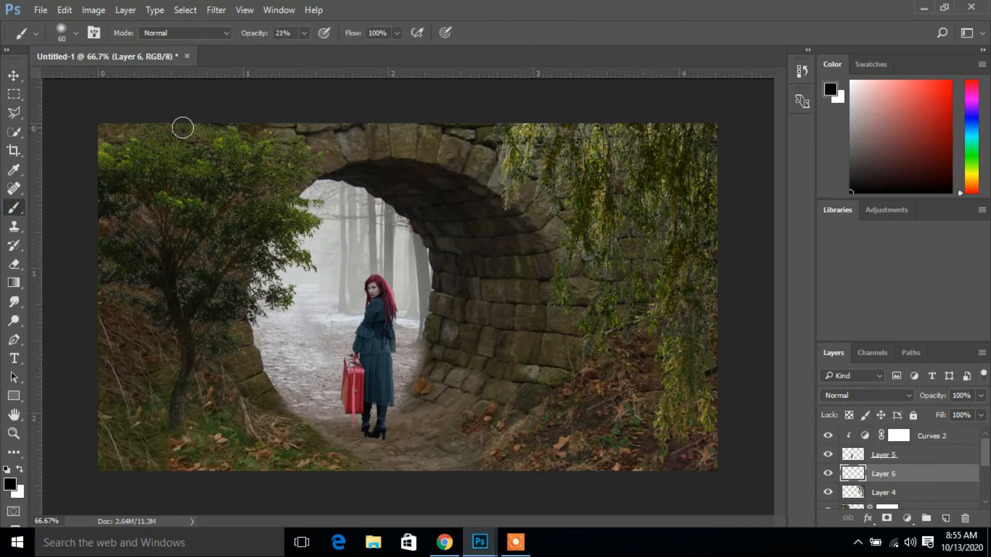
{"action": "left_click", "coordinate": [305, 33]}
{"action": "left_click_drag", "start_coordinate": [304, 49], "coordinate": [361, 53]}
{"action": "left_click", "coordinate": [302, 34]}
{"action": "left_click_drag", "start_coordinate": [378, 443], "coordinate": [371, 437]}
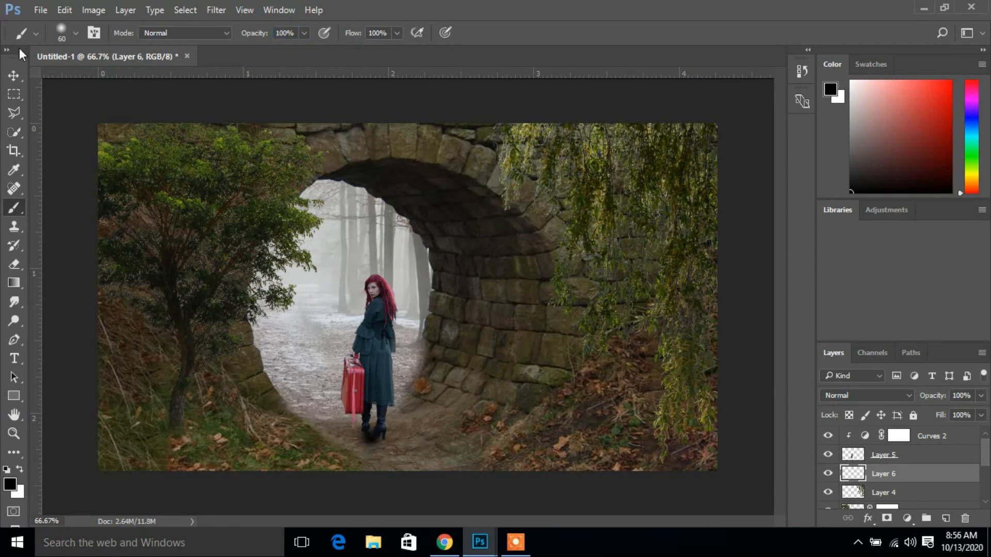
- Transform the black spot at the woman's feet into a flat, wide ground shadow, about 292% wide and 28% high
{"action": "left_click", "coordinate": [12, 75]}
{"action": "key", "text": "ctrl+t"}
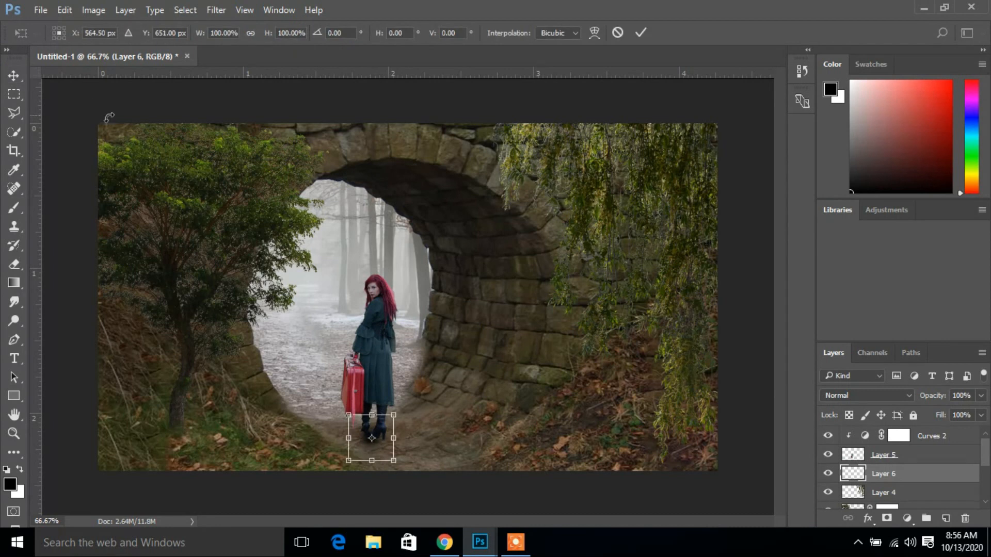
{"action": "left_click_drag", "start_coordinate": [373, 416], "coordinate": [454, 451]}
{"action": "left_click_drag", "start_coordinate": [347, 452], "coordinate": [321, 454]}
{"action": "mouse_move", "coordinate": [390, 445]}
{"action": "left_mouse_down"}
{"action": "mouse_move", "coordinate": [414, 451]}
{"action": "mouse_move", "coordinate": [401, 438]}
{"action": "left_mouse_up"}
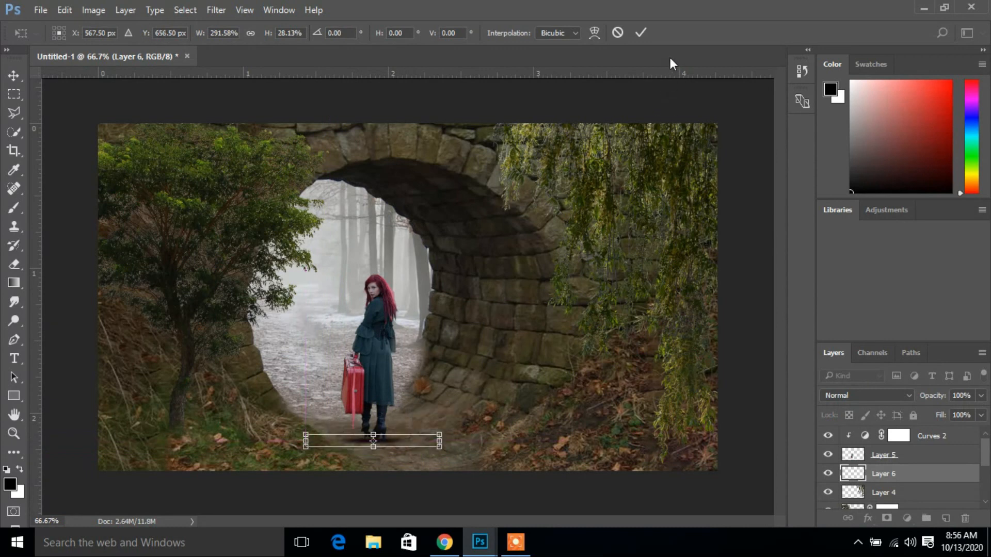
{"action": "left_click", "coordinate": [640, 33]}
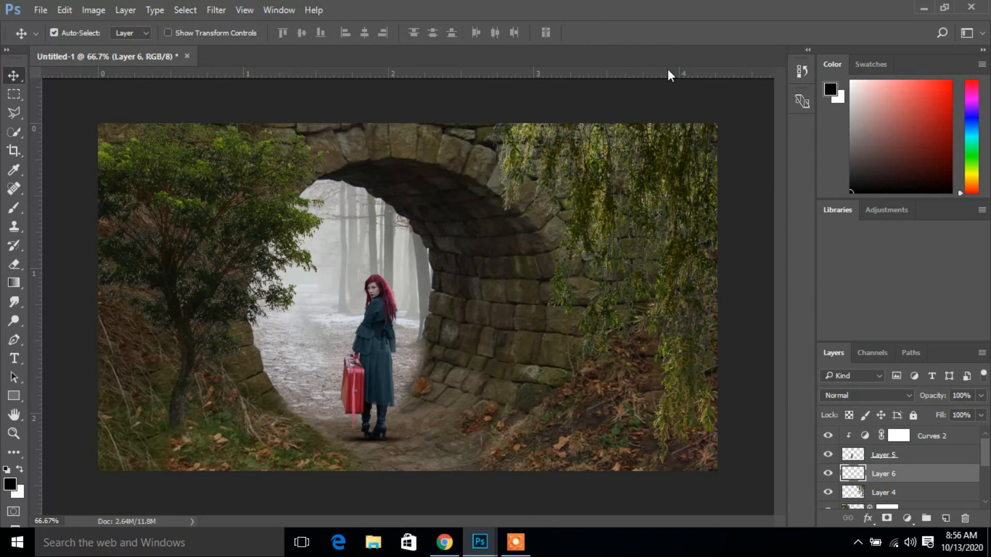
- Nudge the ground shadow slightly down and scale it to about 110% width and 152% height
{"action": "key", "text": "ctrl+t"}
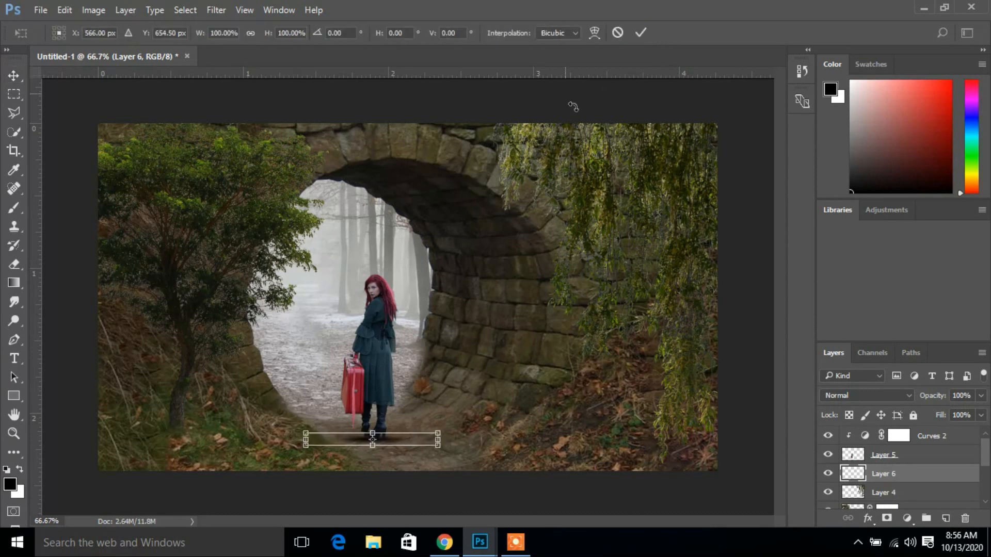
{"action": "left_click_drag", "start_coordinate": [455, 458], "coordinate": [452, 462]}
{"action": "left_click", "coordinate": [640, 33]}
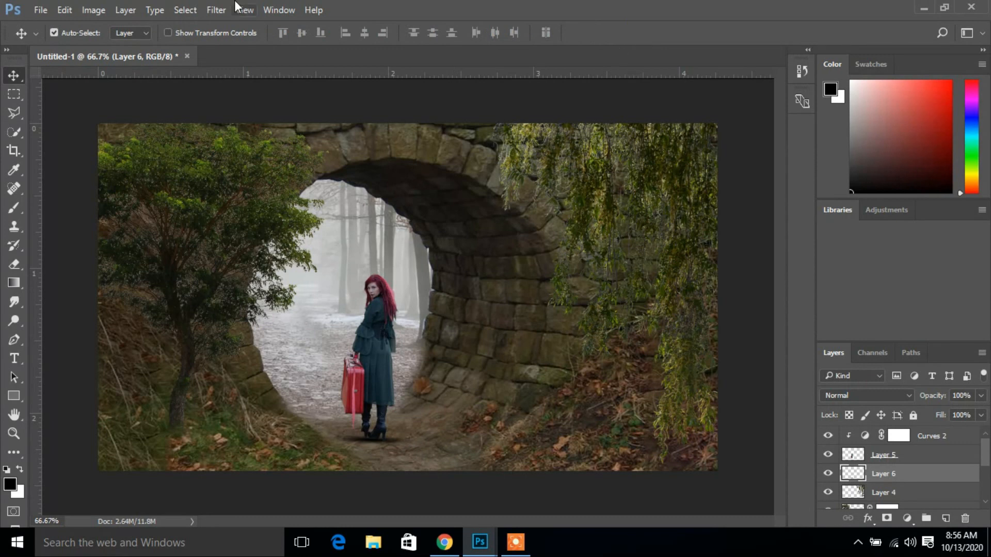
{"action": "key", "text": "ctrl+t"}
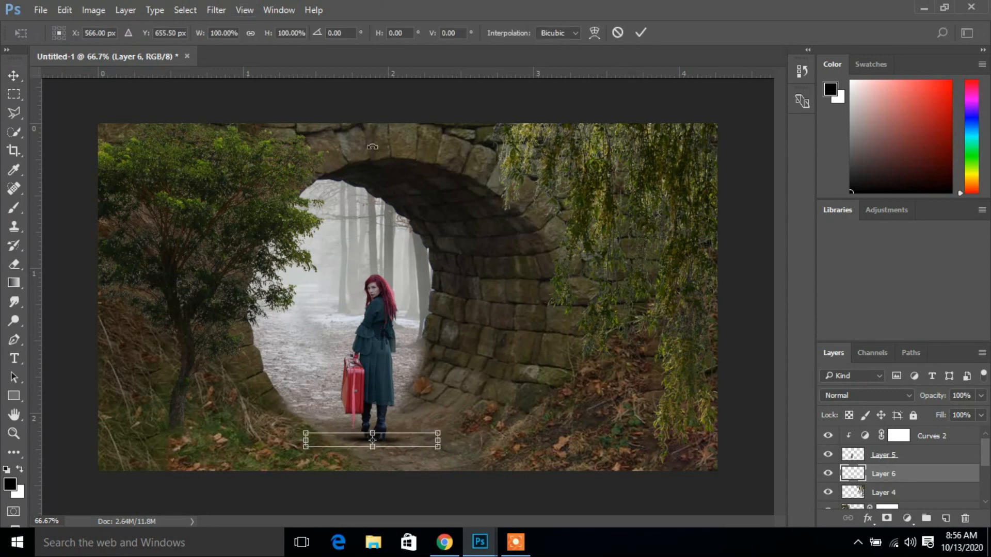
{"action": "left_click_drag", "start_coordinate": [373, 447], "coordinate": [392, 445]}
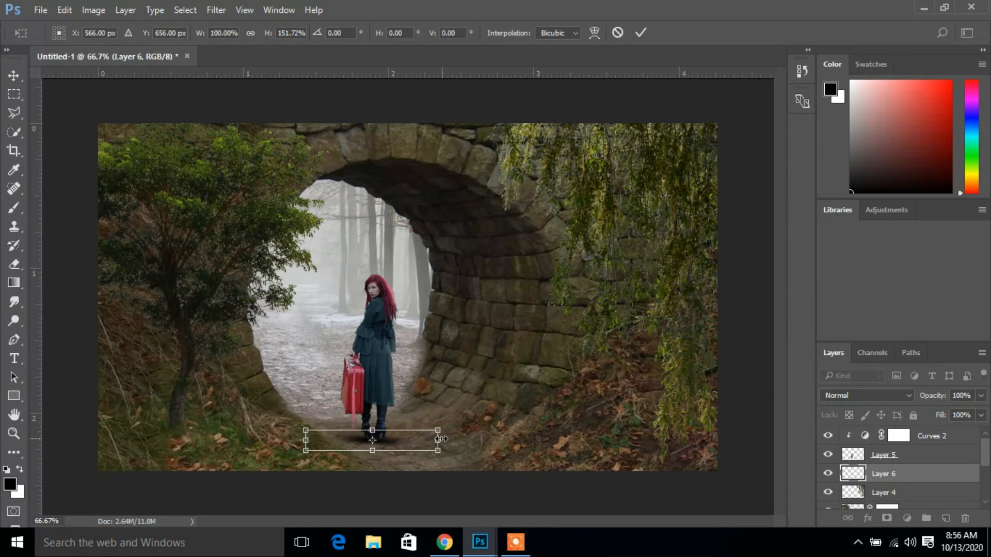
{"action": "left_click_drag", "start_coordinate": [441, 440], "coordinate": [445, 440]}
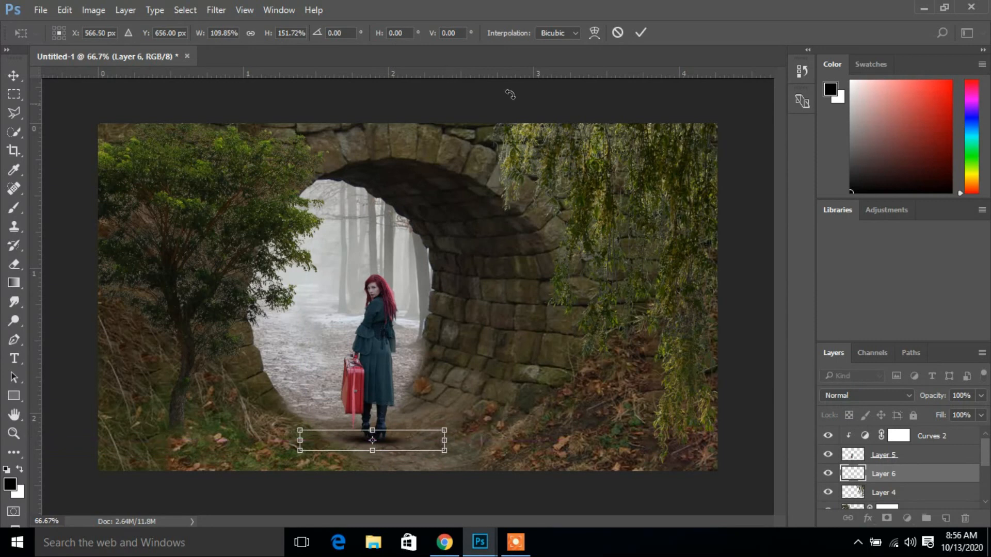
{"action": "left_click", "coordinate": [640, 33]}
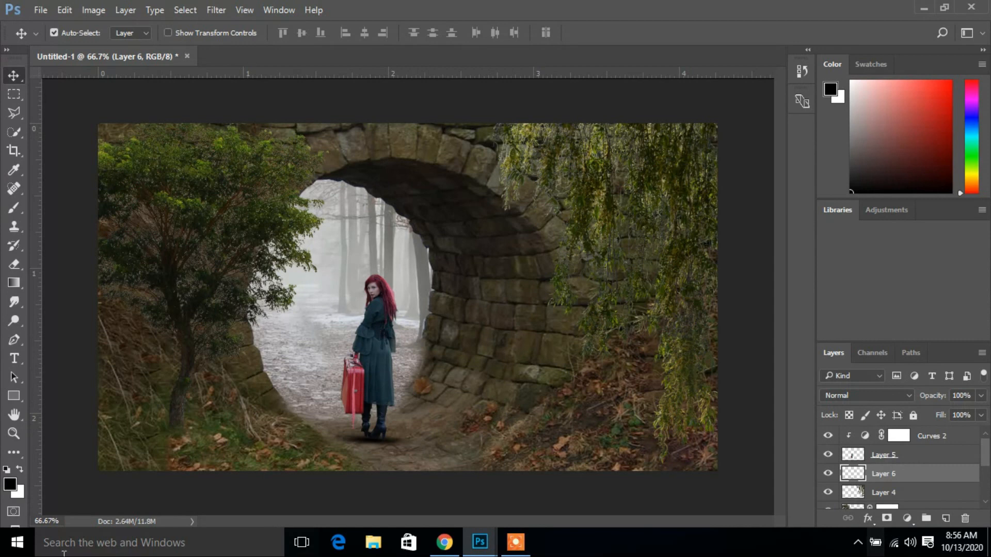
- Add a Curves adjustment clipped to the willow branches layer (Layer 4) and lower its white point output to darken them
{"action": "left_click_drag", "start_coordinate": [987, 456], "coordinate": [988, 464]}
{"action": "left_click", "coordinate": [936, 473]}
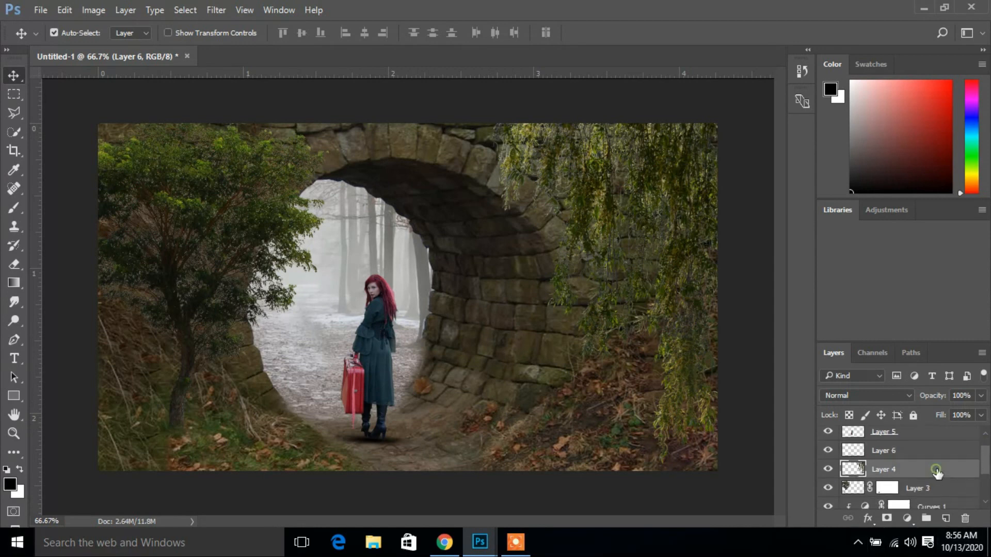
{"action": "left_click", "coordinate": [907, 518]}
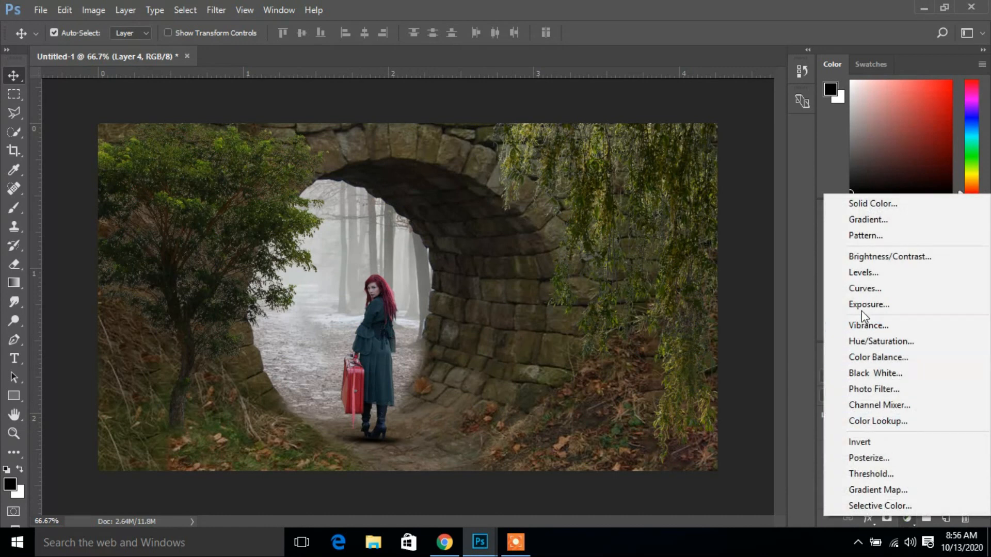
{"action": "left_click", "coordinate": [865, 290]}
{"action": "left_click", "coordinate": [697, 498]}
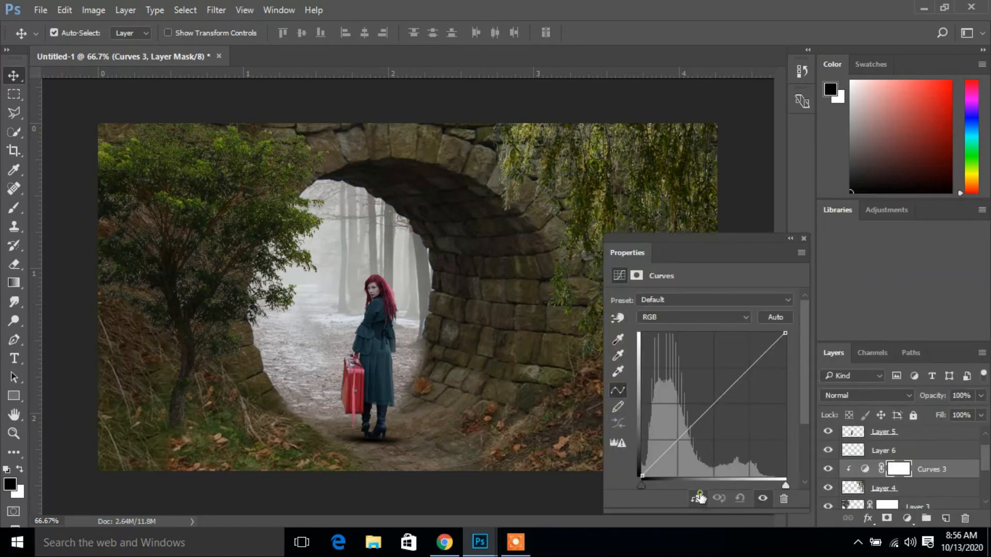
{"action": "left_click_drag", "start_coordinate": [786, 334], "coordinate": [792, 368]}
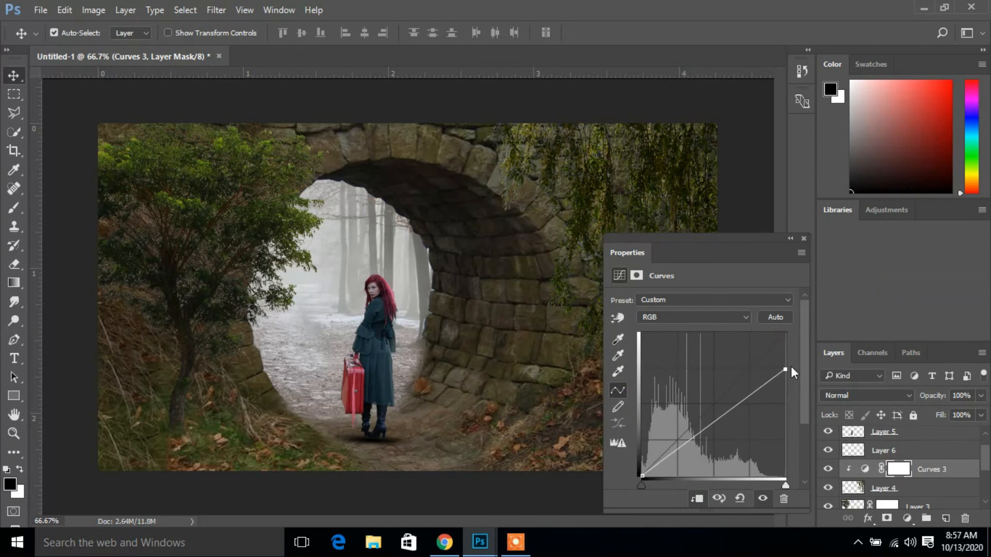
{"action": "left_click", "coordinate": [804, 239]}
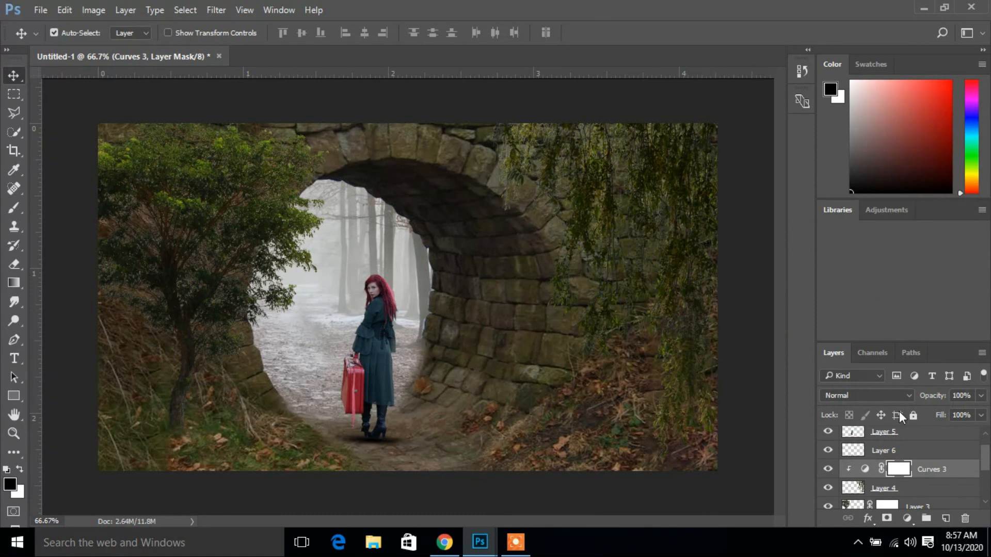
- Stamp all visible layers into a new merged layer above Curves 2
{"action": "scroll", "coordinate": [934, 437], "scroll_direction": "up", "scroll_amount": 1}
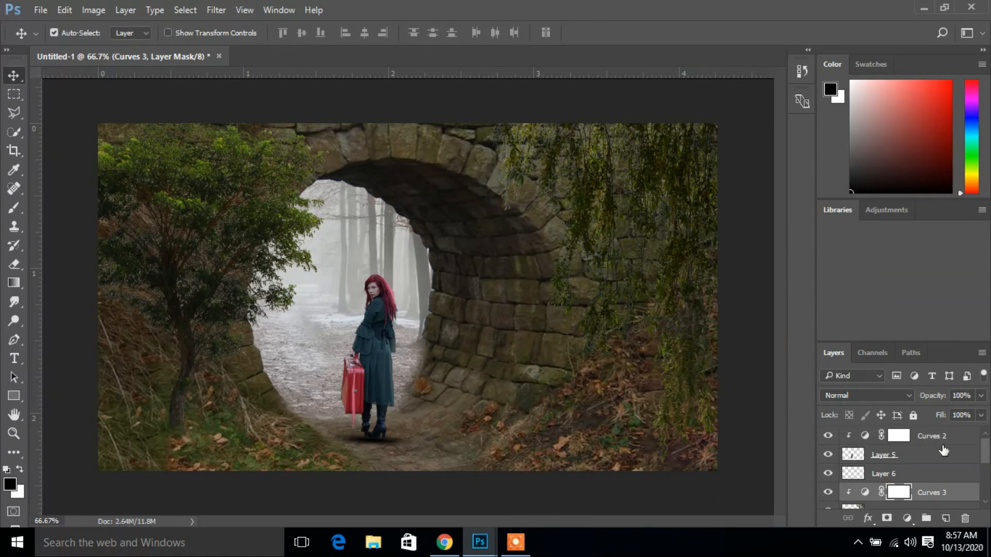
{"action": "left_click", "coordinate": [971, 439]}
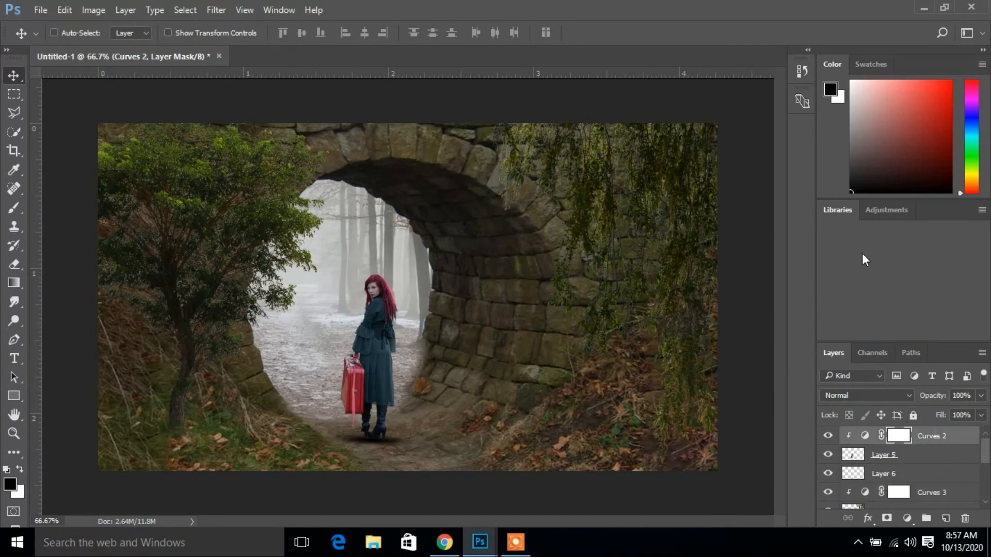
{"action": "key", "text": "ctrl+shift+alt+e"}
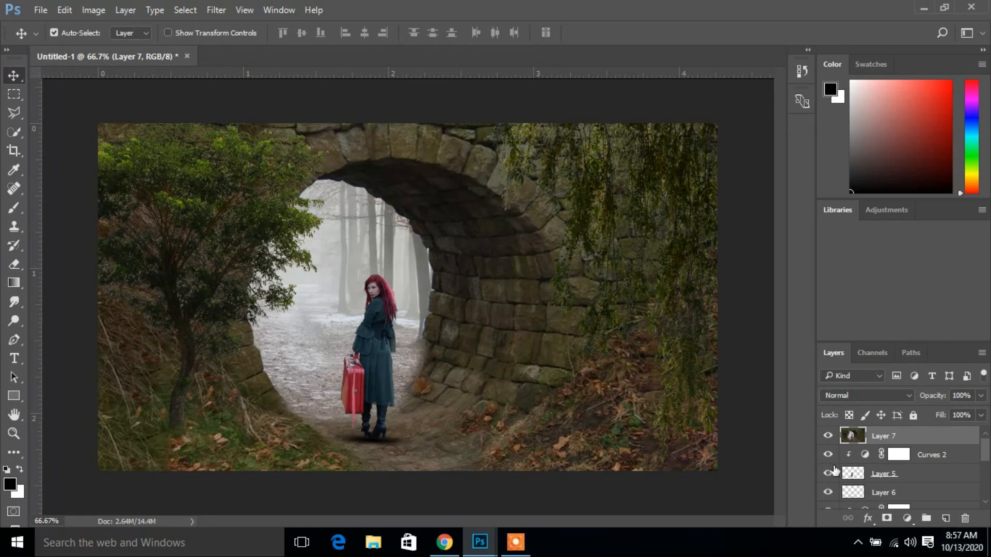
- In the Camera Raw Filter, set Temperature -5, Tint +10, Exposure -0.20, Contrast +6, Highlights -30, Shadows -8, Whites +17, Blacks +8 and Clarity -5
{"action": "left_click", "coordinate": [195, 11]}
{"action": "mouse_move", "coordinate": [214, 9]}
{"action": "left_click", "coordinate": [272, 94]}
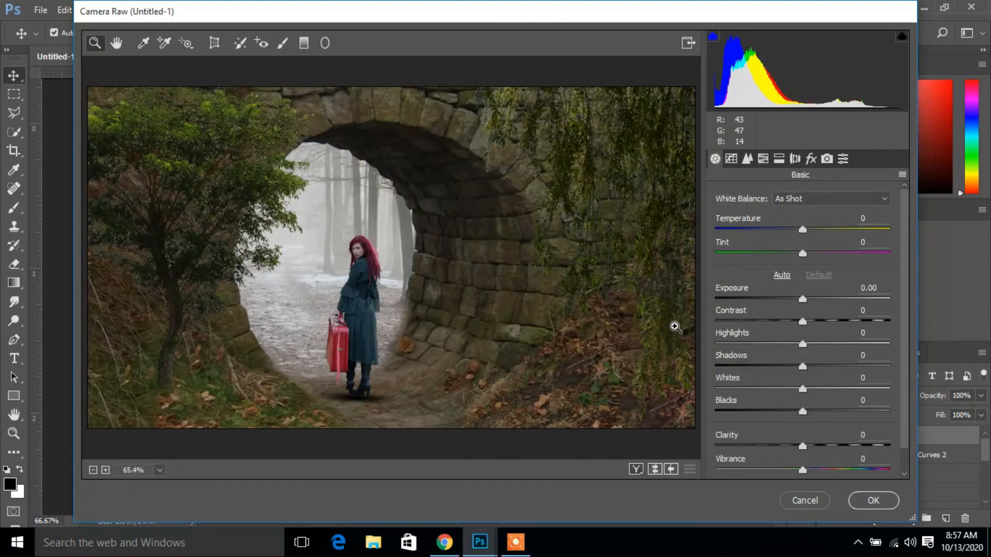
{"action": "left_click", "coordinate": [802, 300]}
{"action": "left_click_drag", "start_coordinate": [803, 301], "coordinate": [795, 300]}
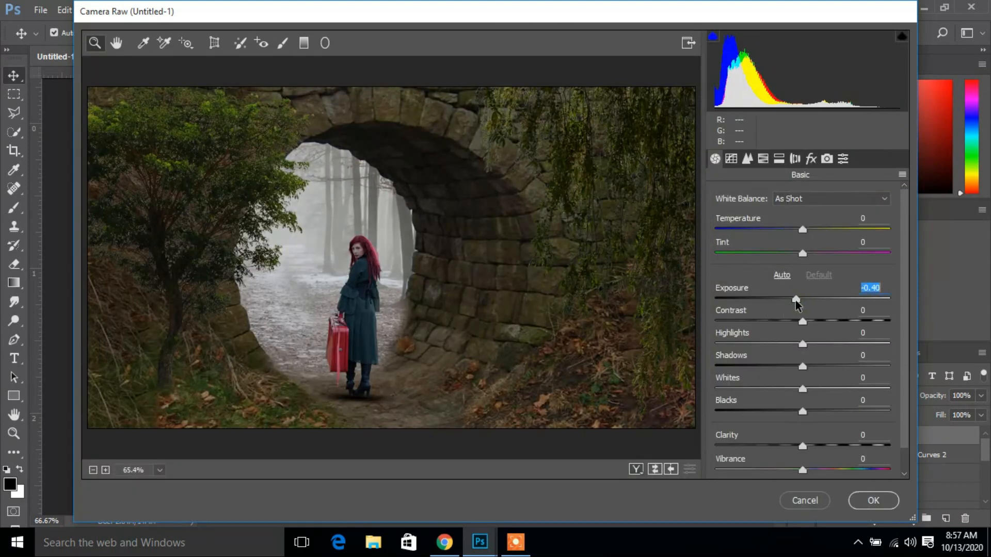
{"action": "left_click_drag", "start_coordinate": [802, 235], "coordinate": [812, 254]}
{"action": "left_click_drag", "start_coordinate": [796, 299], "coordinate": [796, 452]}
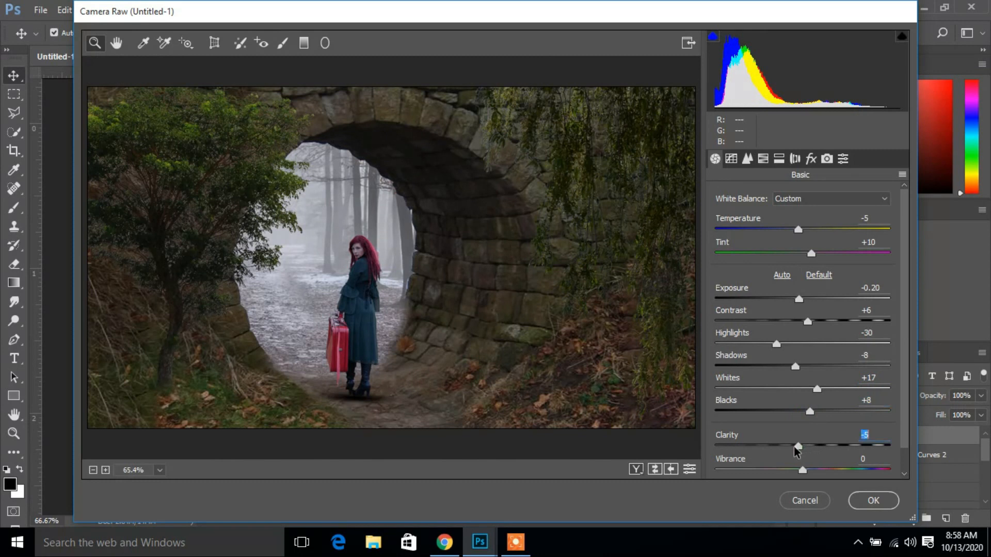
- Set the Camera Raw Dehaze amount to -7 and the post-crop vignetting amount to -8, and apply the filter
{"action": "left_click", "coordinate": [811, 158]}
{"action": "mouse_move", "coordinate": [803, 221]}
{"action": "left_mouse_down"}
{"action": "mouse_move", "coordinate": [793, 232]}
{"action": "mouse_move", "coordinate": [801, 225]}
{"action": "left_mouse_up"}
{"action": "left_click_drag", "start_coordinate": [802, 400], "coordinate": [796, 404]}
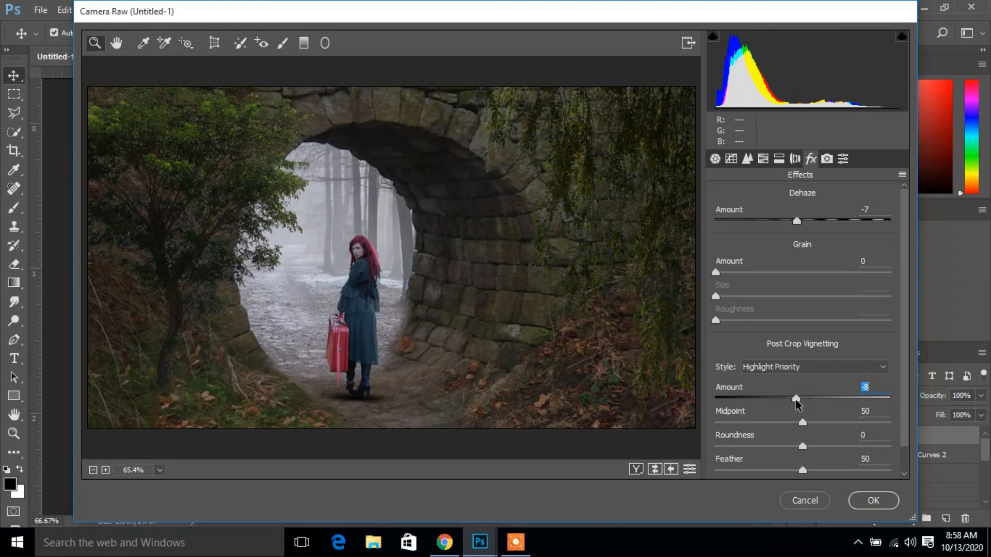
{"action": "left_click", "coordinate": [872, 501]}
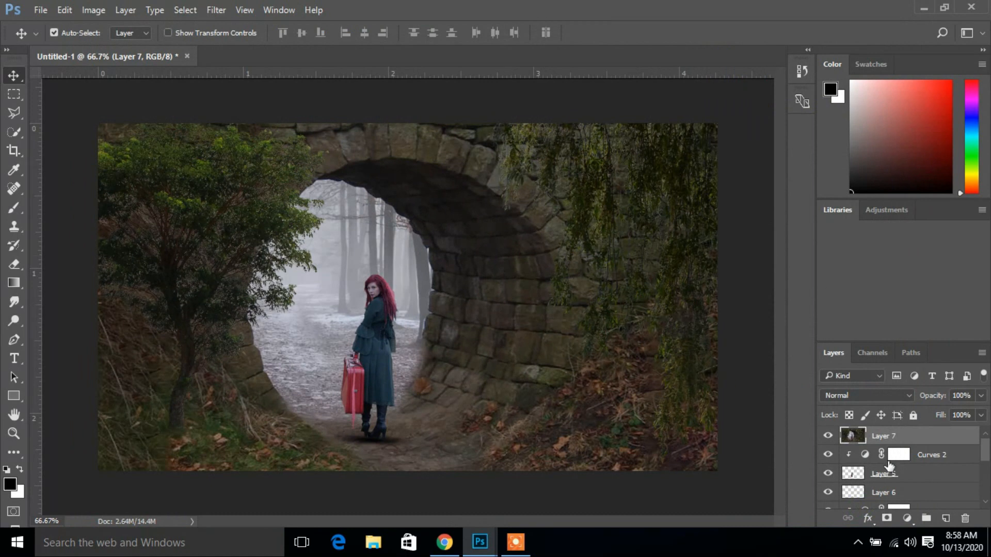
- Add a Photo Filter adjustment clipped to the merged layer, using Warming Filter (85) at 24% density
{"action": "left_click", "coordinate": [907, 518]}
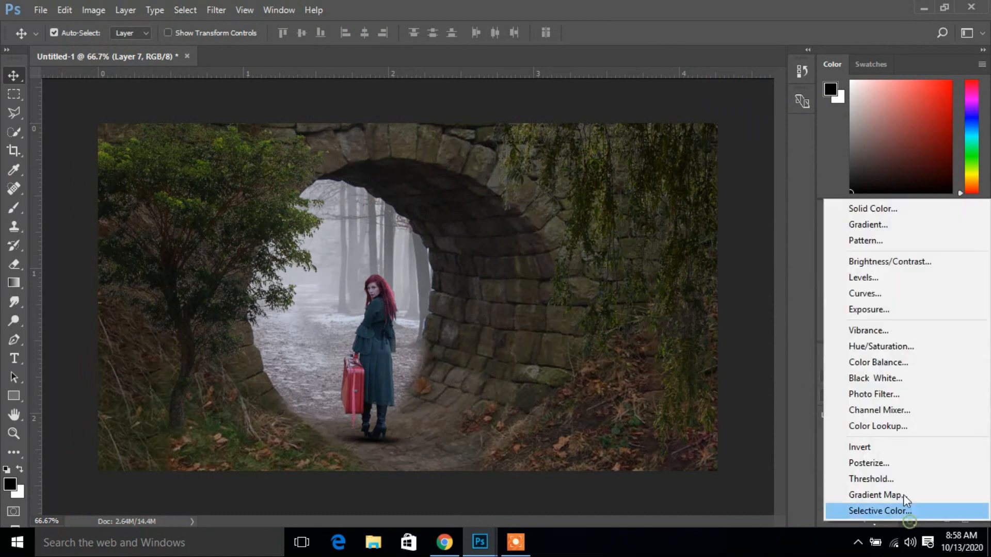
{"action": "left_click", "coordinate": [884, 394]}
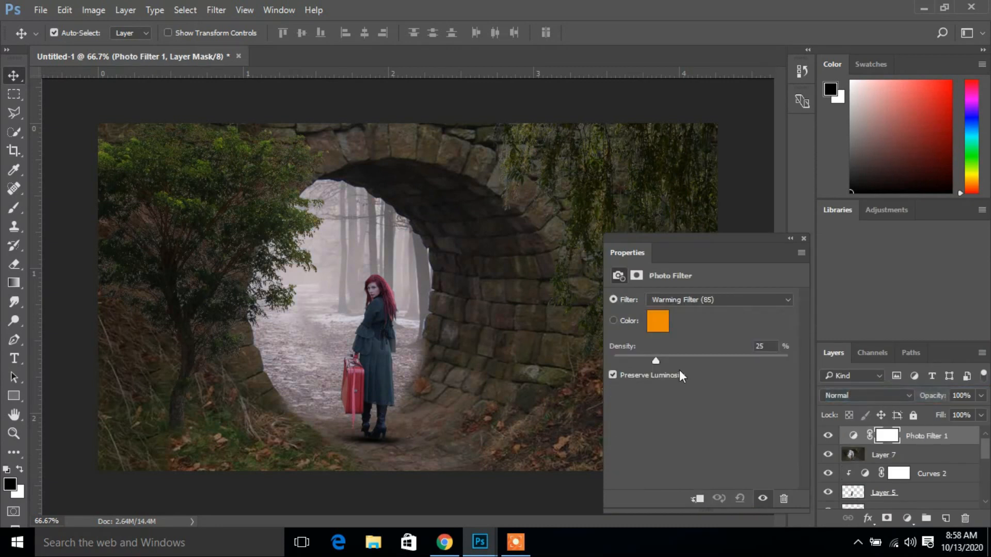
{"action": "left_click", "coordinate": [663, 358]}
{"action": "left_click", "coordinate": [696, 501]}
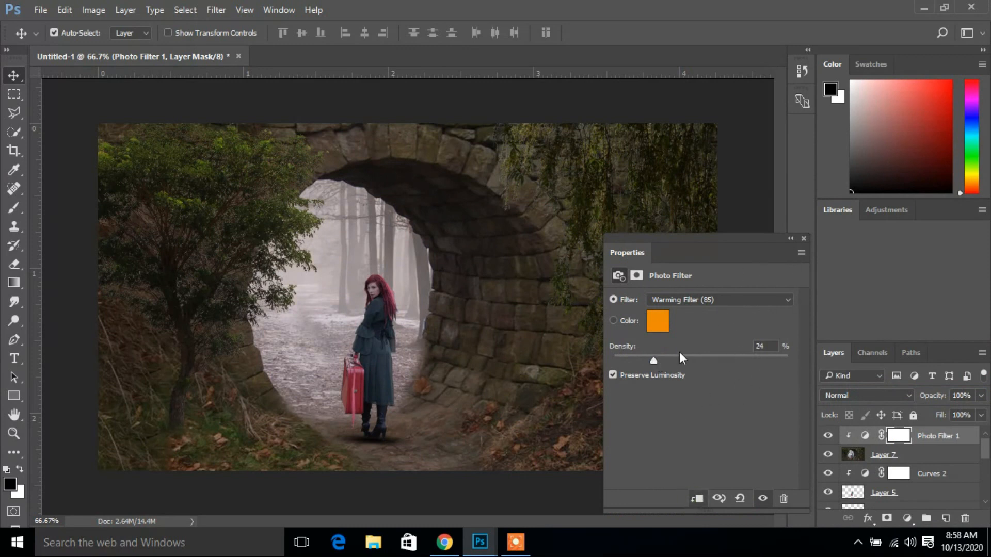
{"action": "left_click", "coordinate": [803, 239]}
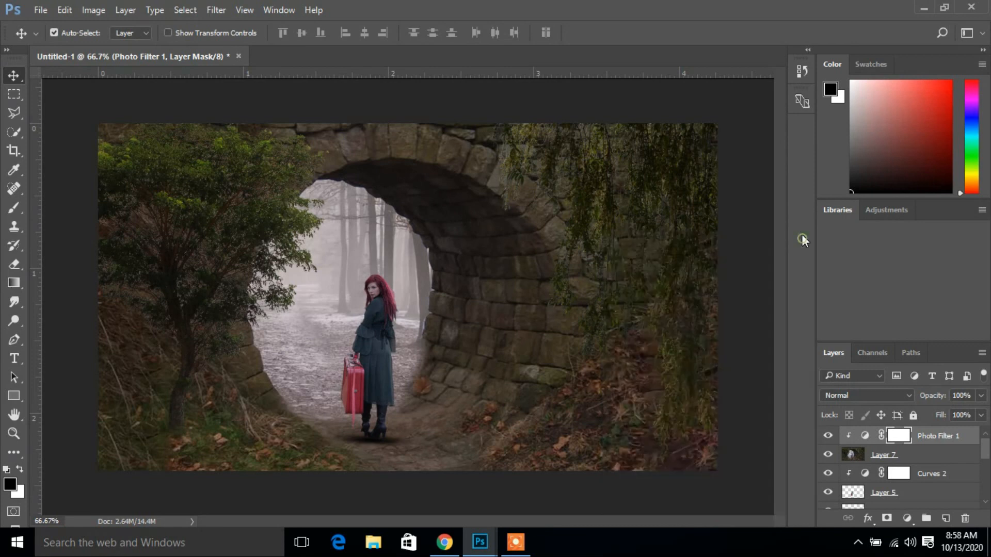
{"action": "left_click", "coordinate": [525, 552]}
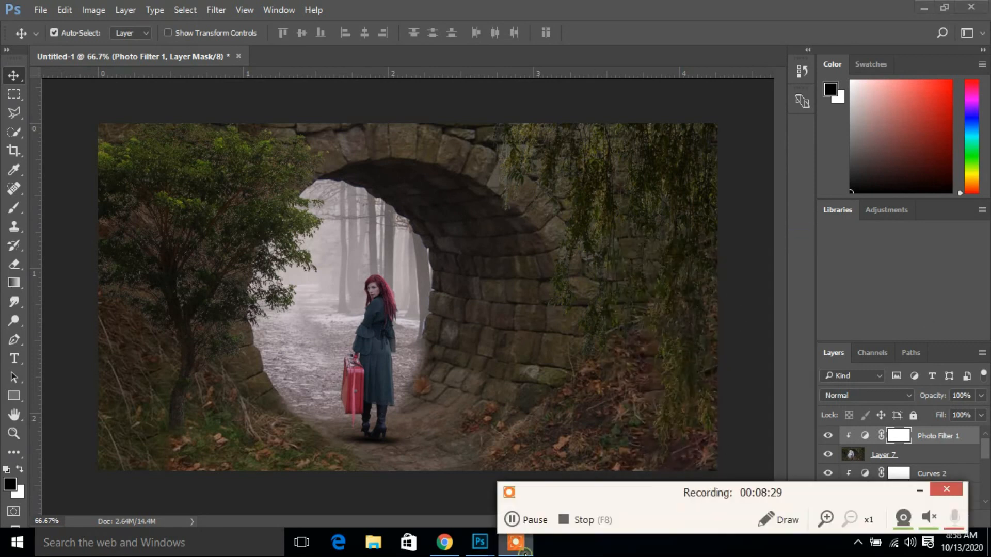